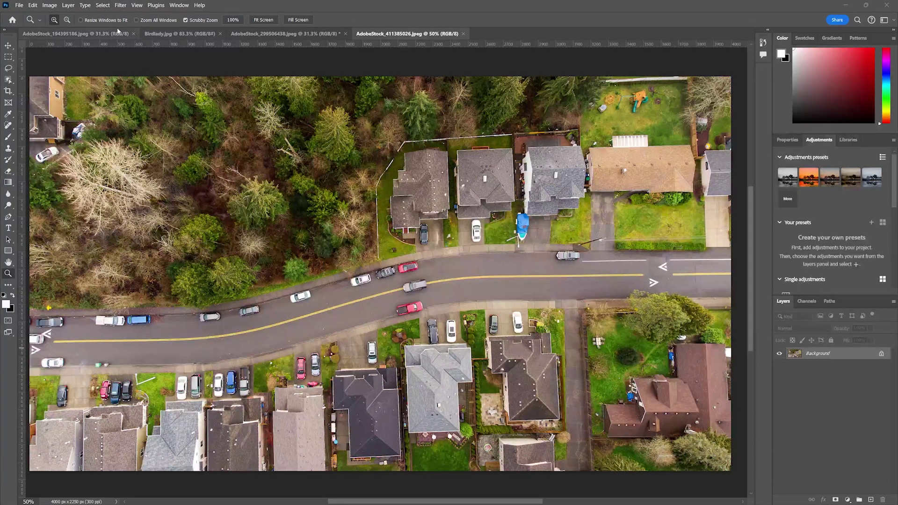
# - Open the Filter Gallery for the aerial neighbourhood photo and fit its preview in view
pyautogui.click(121, 5)
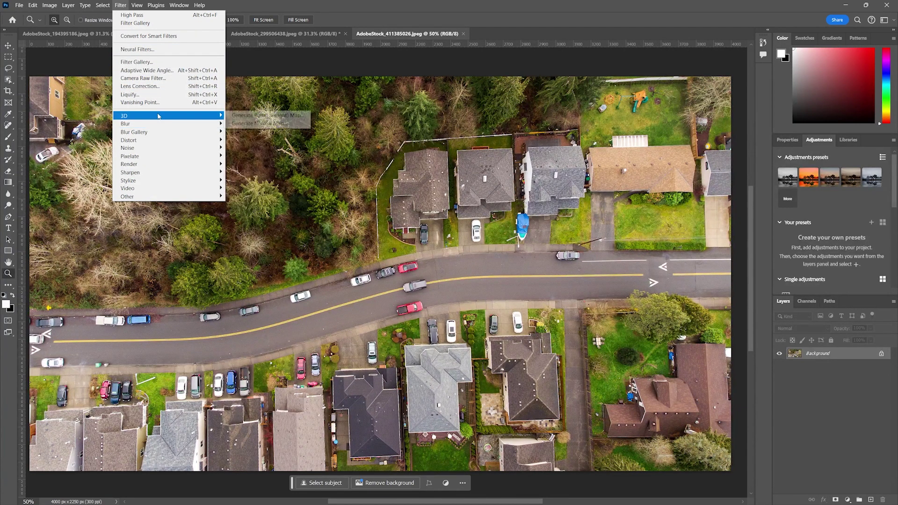
pyautogui.moveTo(158, 124)
pyautogui.moveTo(206, 116)
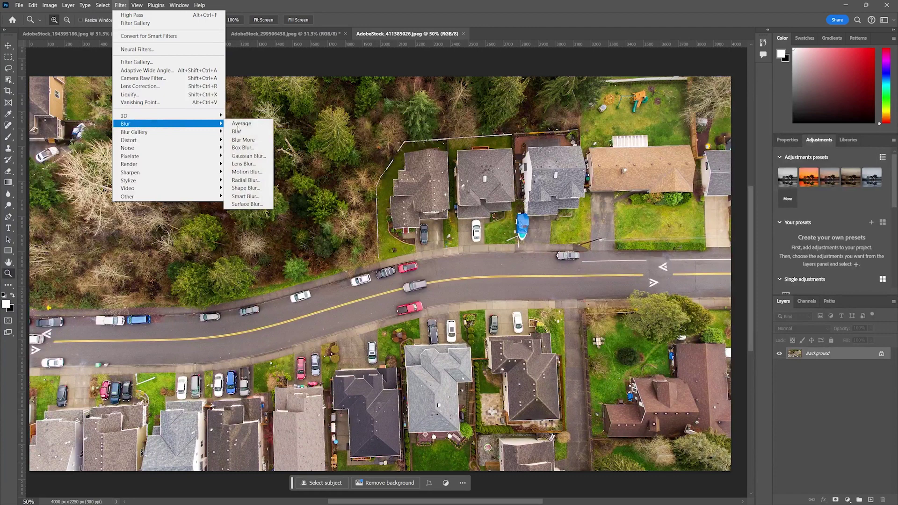
pyautogui.moveTo(158, 143)
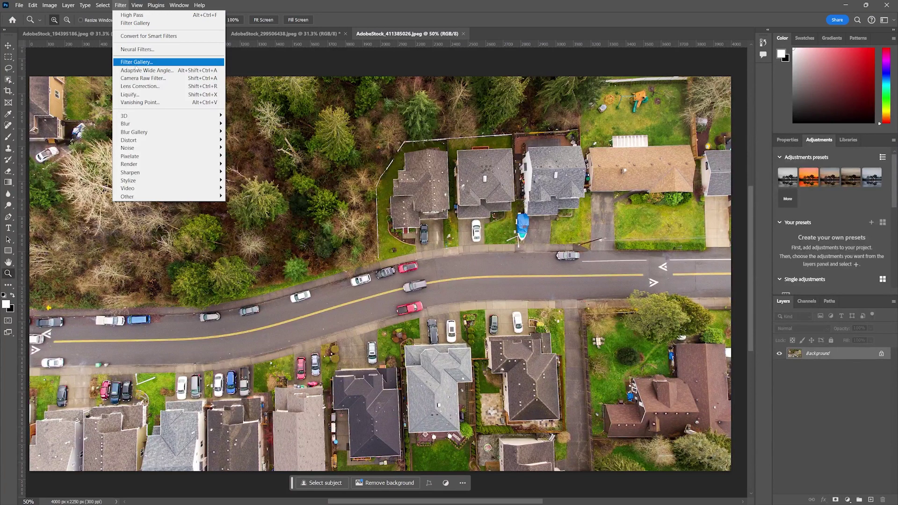
pyautogui.click(137, 63)
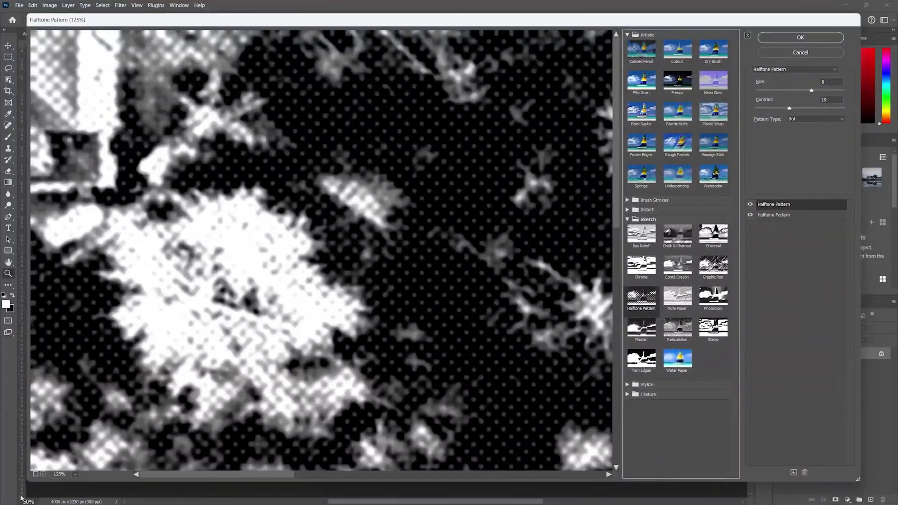
pyautogui.click(75, 474)
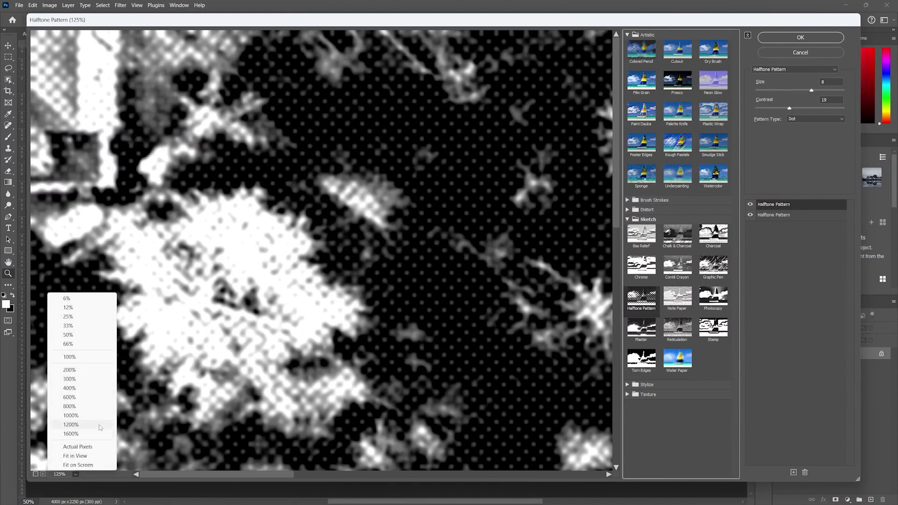
pyautogui.click(93, 457)
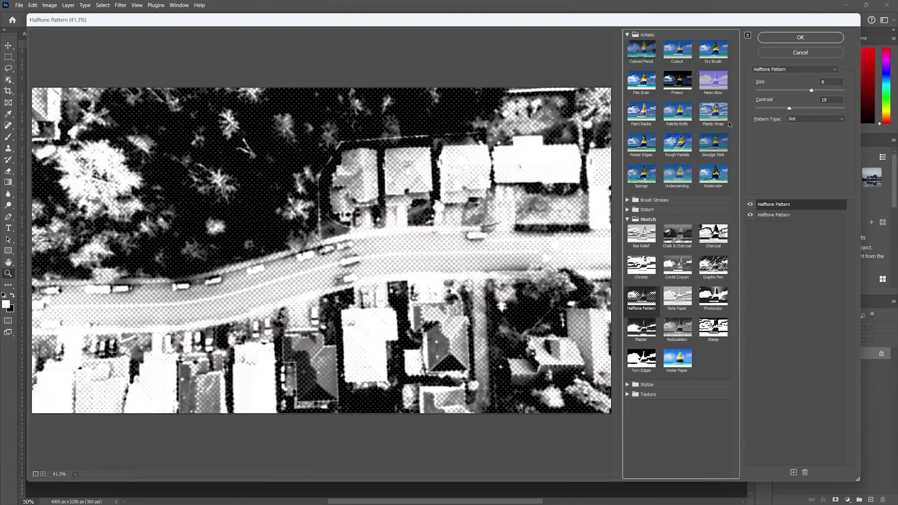
# - Try the Colored Pencil effect, delete the extra effect layer, and switch the remaining effect to Cutout
pyautogui.click(639, 58)
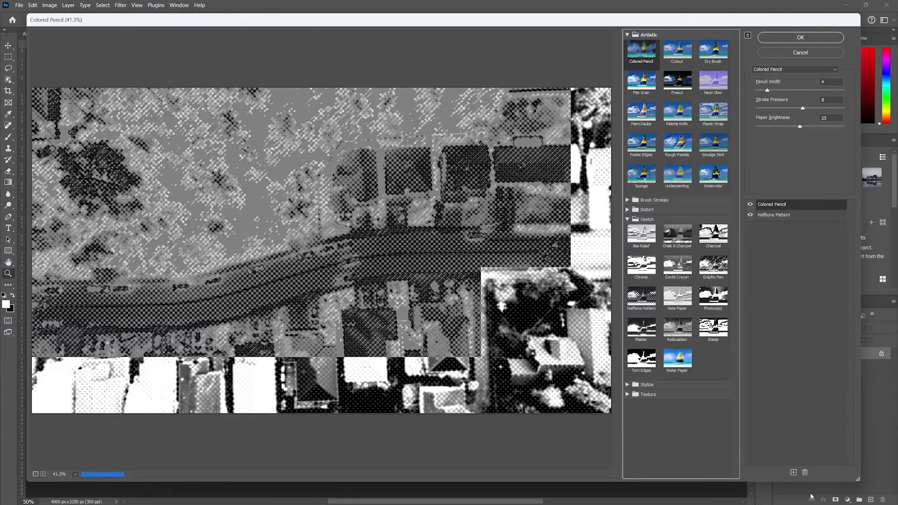
pyautogui.click(804, 472)
pyautogui.click(780, 207)
pyautogui.click(677, 51)
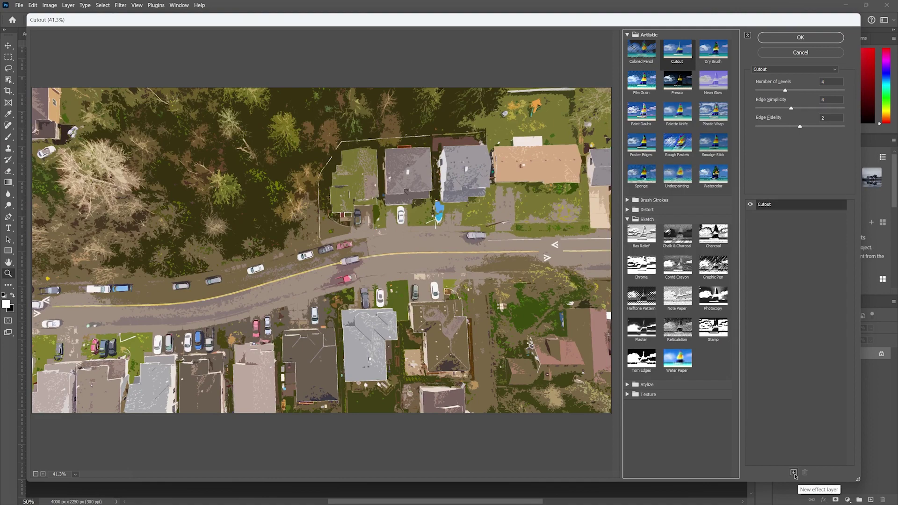
# - Try the Bas Relief, Chalk & Charcoal, Charcoal and Chrome sketch effects, ending with Halftone Pattern at size 4
pyautogui.click(642, 248)
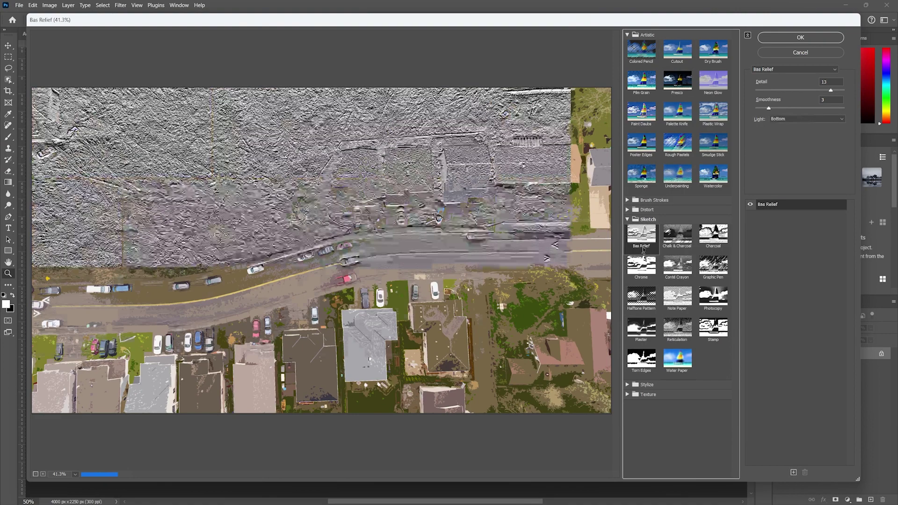
pyautogui.click(677, 235)
pyautogui.click(716, 240)
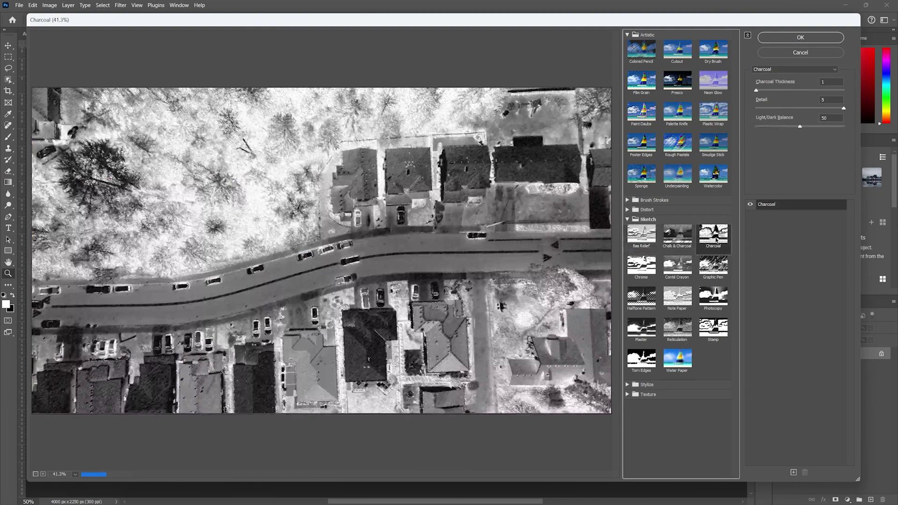
pyautogui.click(631, 273)
pyautogui.click(641, 296)
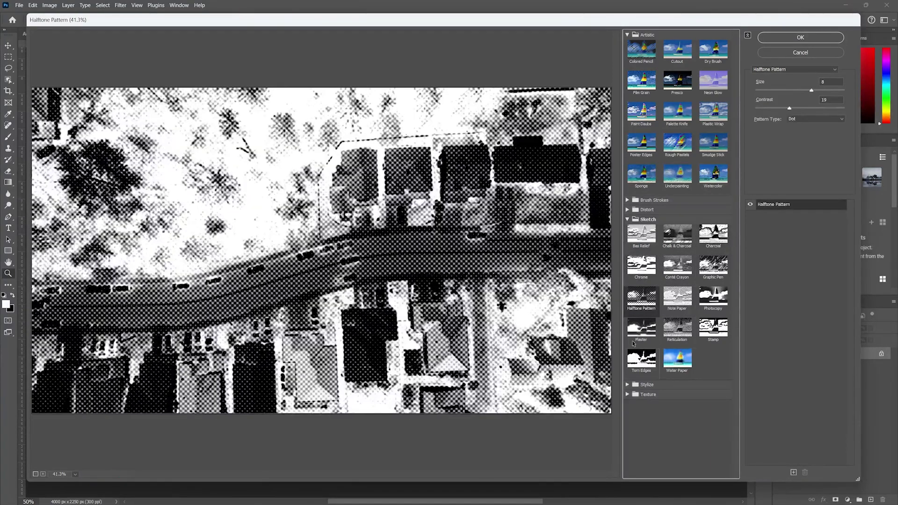
pyautogui.click(777, 90)
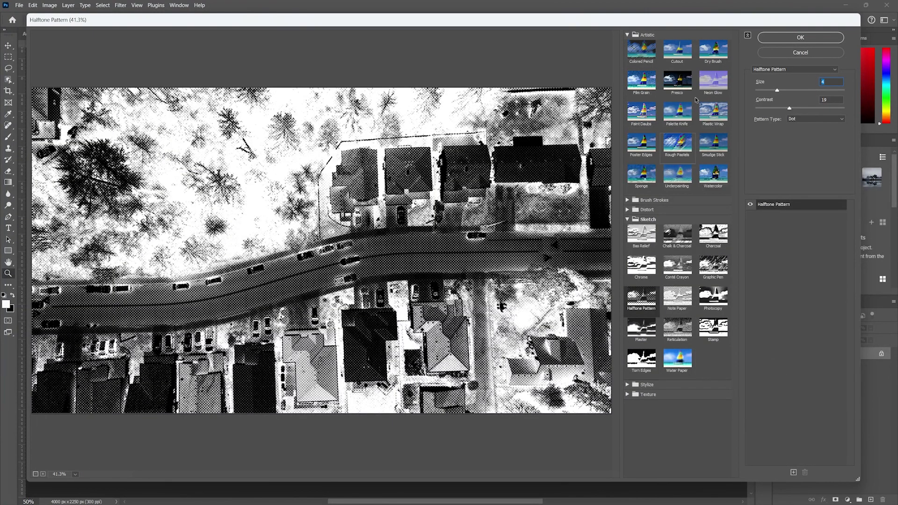
# - Apply the Angled Strokes brush effect directly to the Background layer and undo it
pyautogui.click(627, 200)
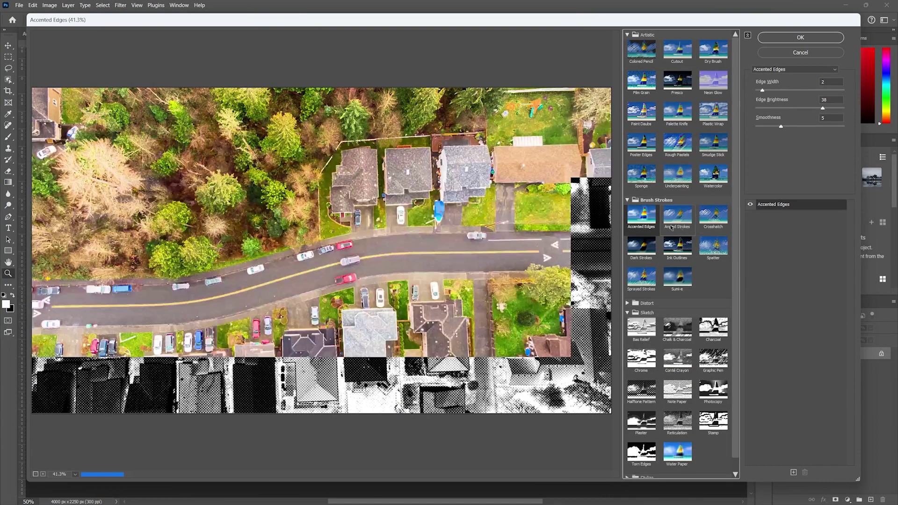
pyautogui.click(671, 227)
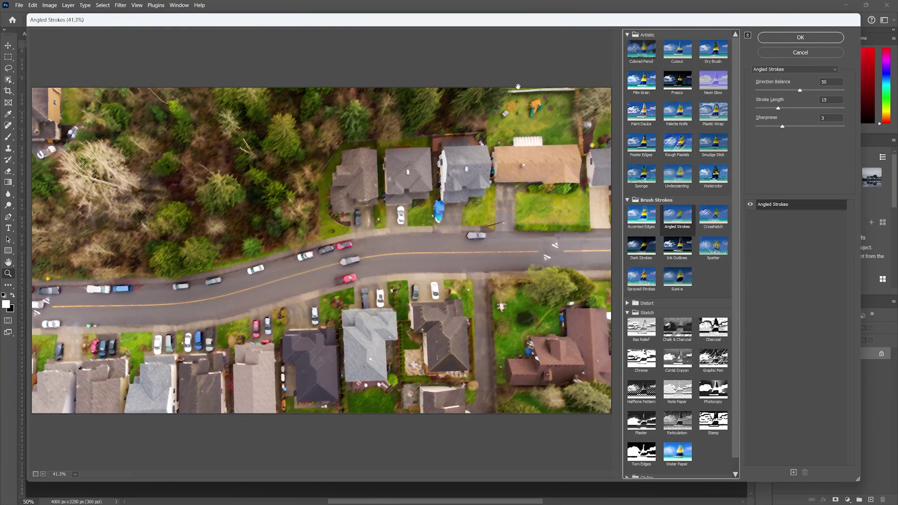
pyautogui.click(800, 37)
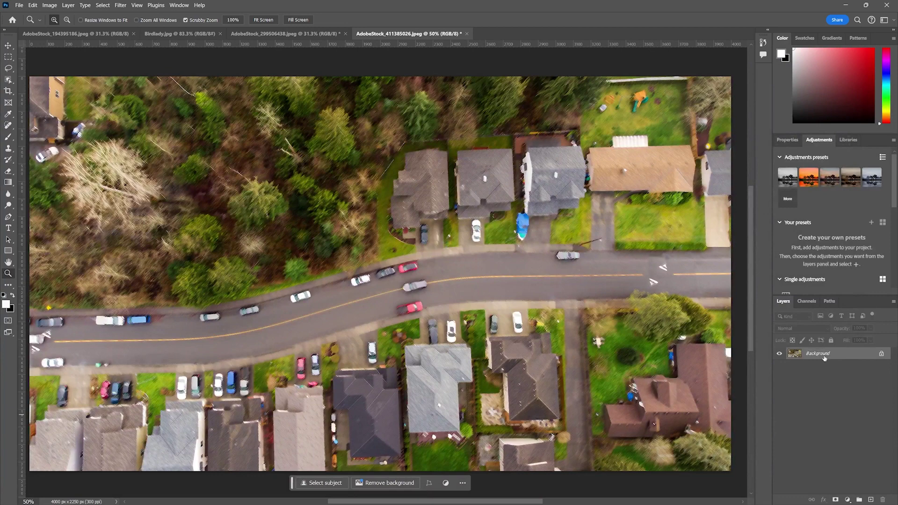
pyautogui.hotkey('ctrl', 'z')
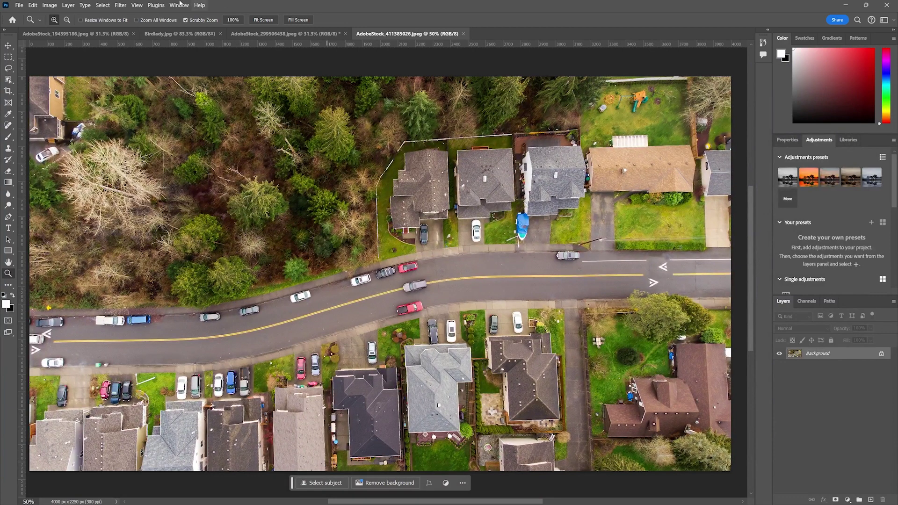
# - Turn the locked Background into a regular editable layer
pyautogui.click(136, 5)
pyautogui.click(780, 374)
pyautogui.rightClick(834, 353)
pyautogui.click(800, 405)
pyautogui.moveTo(857, 453); pyautogui.dragTo(883, 500)
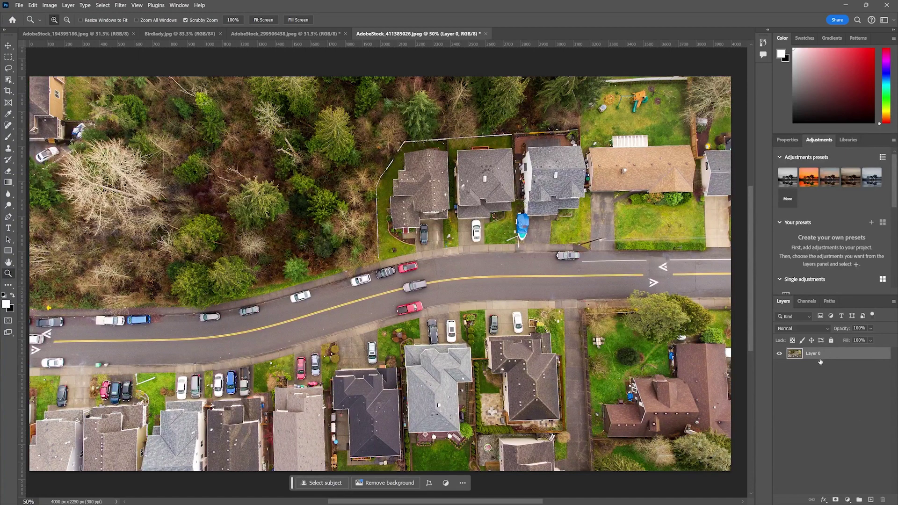
# - Convert the photo layer to a smart object
pyautogui.rightClick(829, 351)
pyautogui.press('Escape')
pyautogui.rightClick(839, 356)
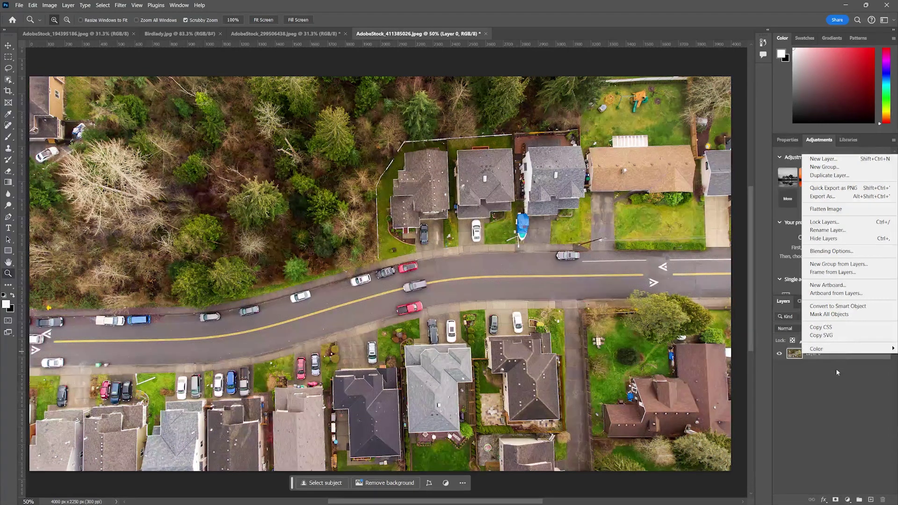
pyautogui.press('Escape')
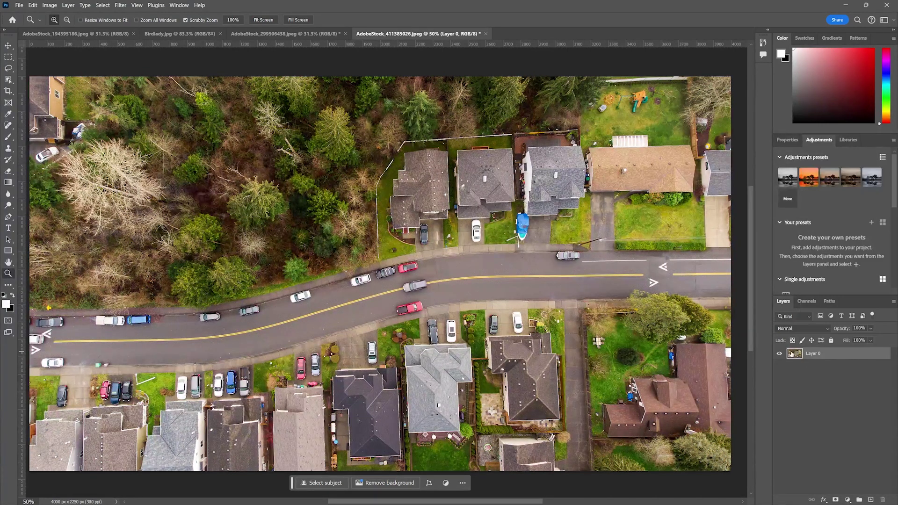
pyautogui.rightClick(792, 354)
pyautogui.press('Escape')
pyautogui.rightClick(839, 352)
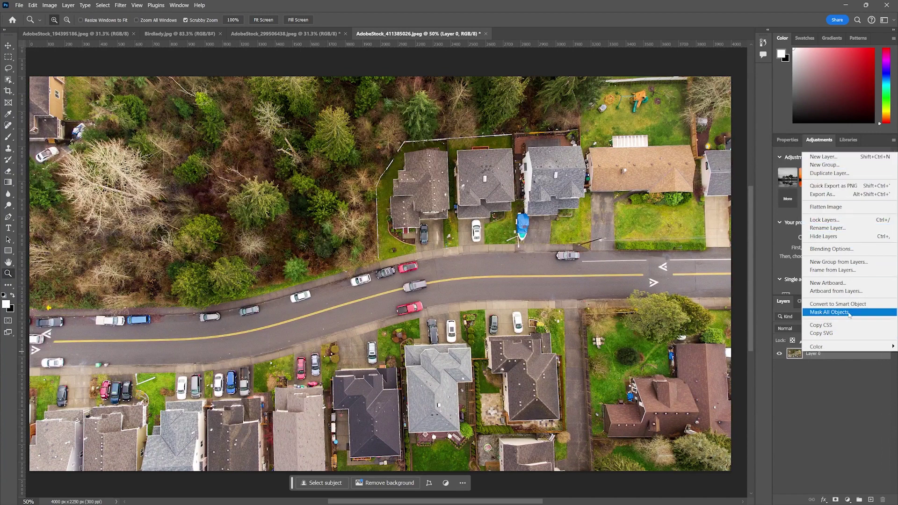
pyautogui.click(832, 305)
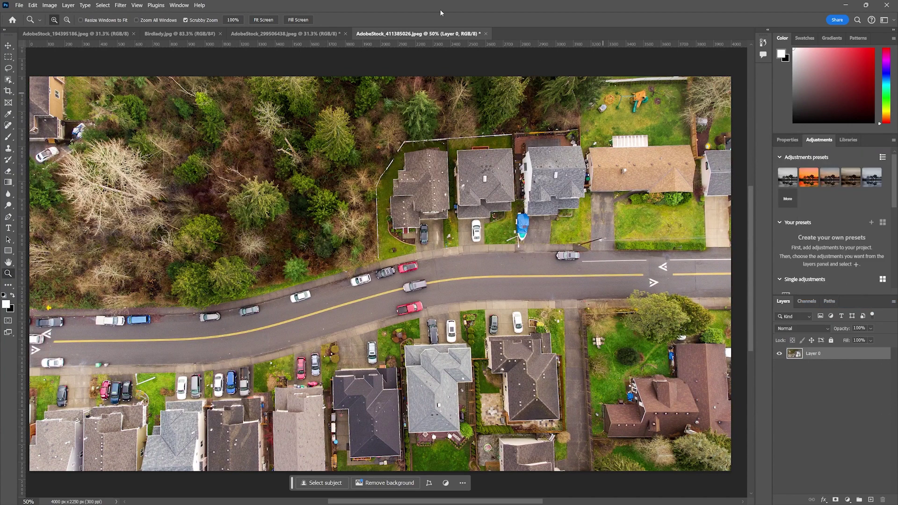
# - Apply the Filter Gallery's Angled Strokes effect to the smart object with the current settings
pyautogui.click(120, 5)
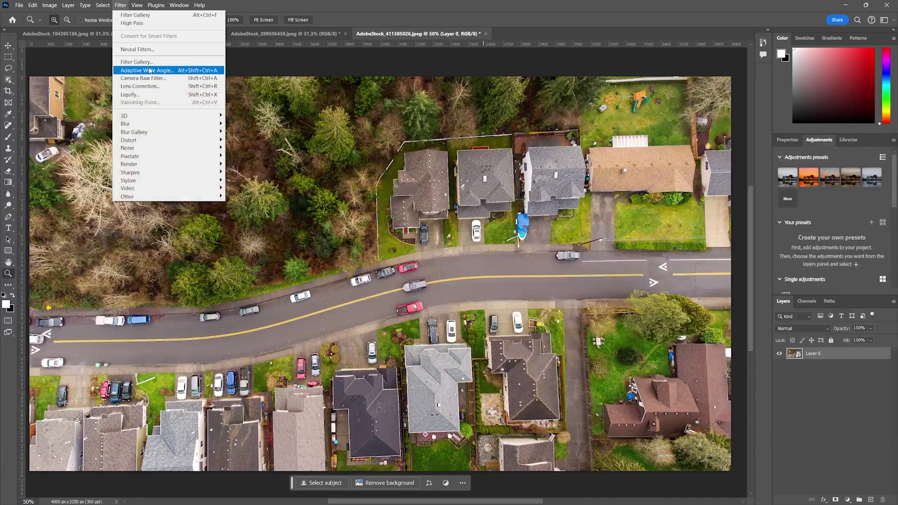
pyautogui.click(137, 62)
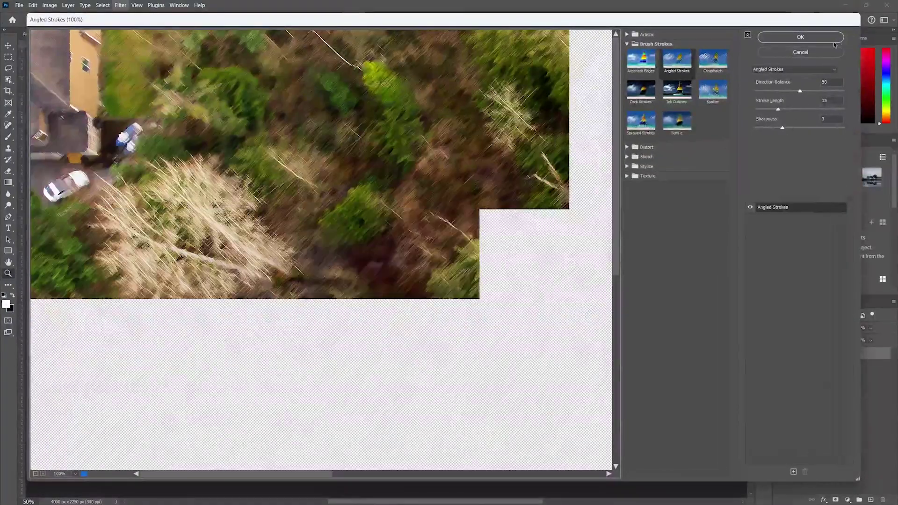
pyautogui.click(801, 37)
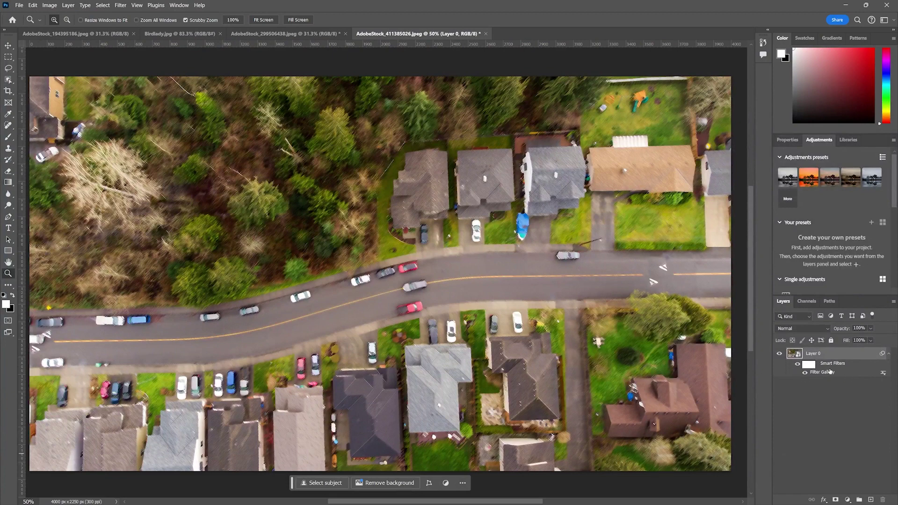
# - Reopen the Filter Gallery smart filter and try a lower direction balance for Angled Strokes
pyautogui.doubleClick(823, 373)
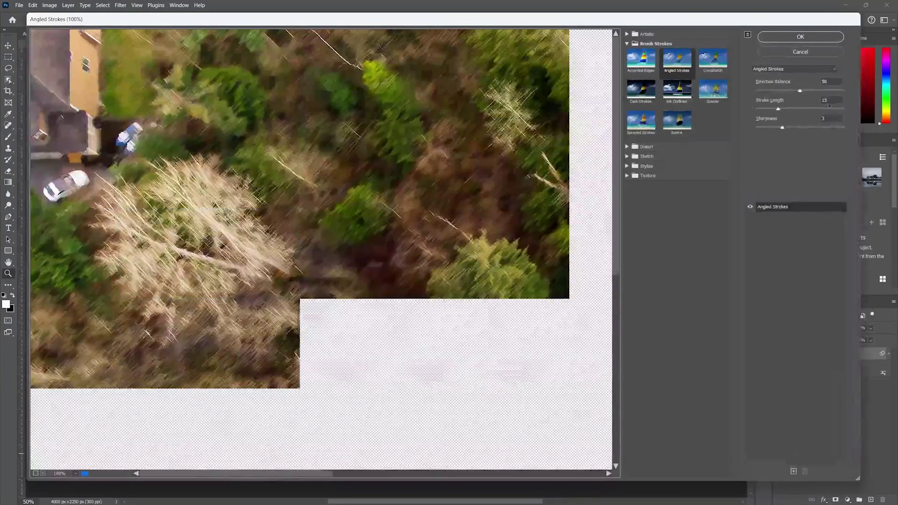
pyautogui.moveTo(789, 91); pyautogui.dragTo(764, 90)
pyautogui.click(808, 52)
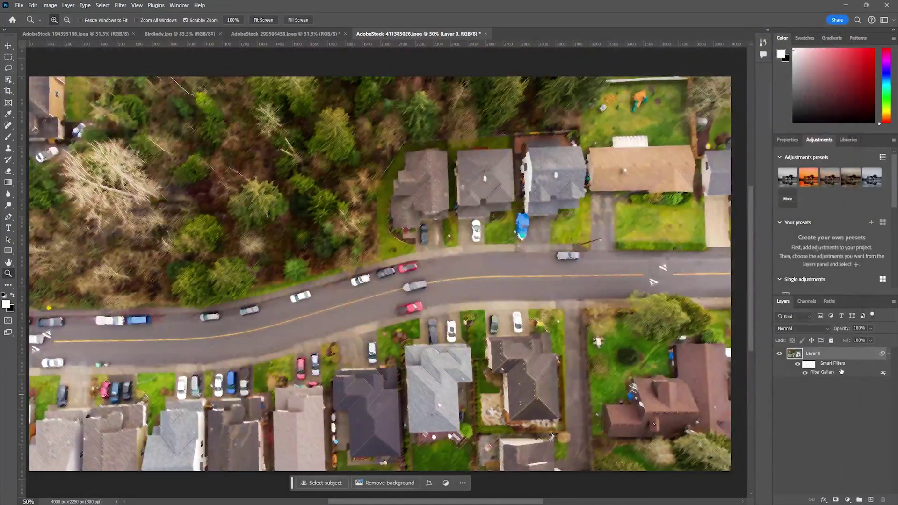
# - Paint black on the smart filter mask with a large soft brush to hide the effect over the forest
pyautogui.click(810, 367)
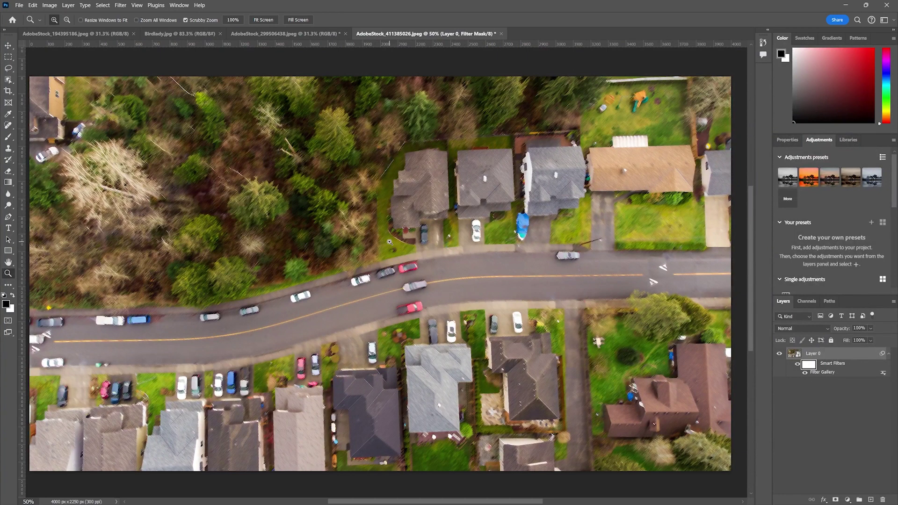
pyautogui.press('b')
pyautogui.moveTo(250, 161)
pyautogui.mouseDown()
pyautogui.moveTo(244, 201)
pyautogui.moveTo(275, 164)
pyautogui.moveTo(240, 134)
pyautogui.moveTo(267, 150)
pyautogui.moveTo(224, 211)
pyautogui.moveTo(206, 187)
pyautogui.mouseUp()
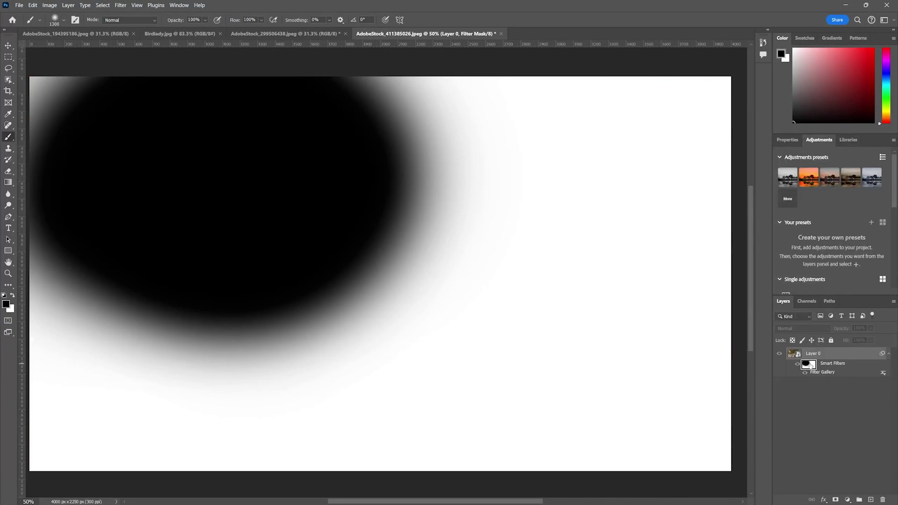
# - Check the filter mask on its own, return to the image, and delete the smart filters from the layer
pyautogui.keyDown('alt'); pyautogui.click(808, 365); pyautogui.keyUp('alt')
pyautogui.click(822, 364)
pyautogui.press('x')
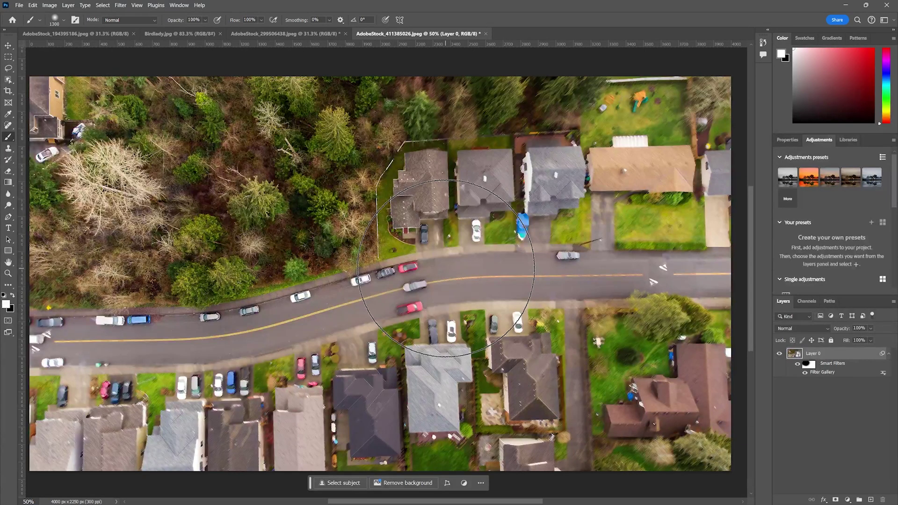
pyautogui.moveTo(838, 367); pyautogui.dragTo(883, 498)
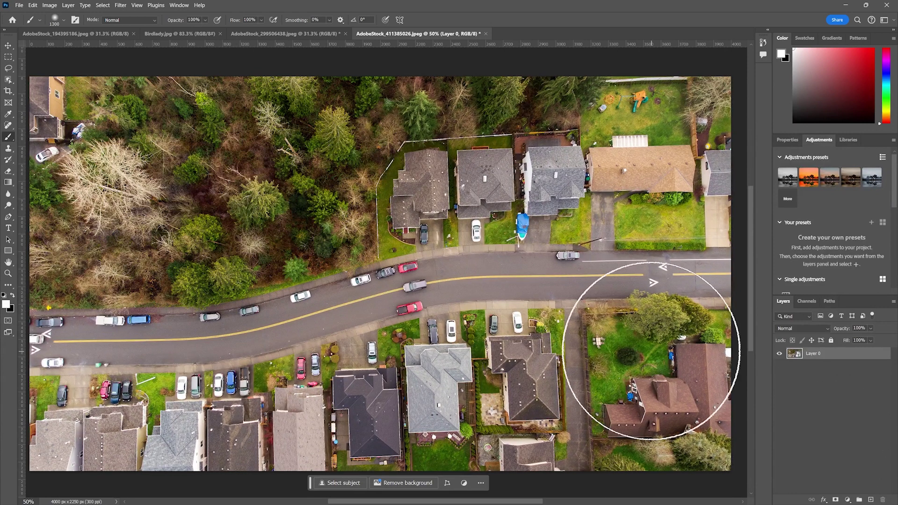
# - Try a Gaussian Blur with a radius of 23.5 pixels on the smart object and cancel it
pyautogui.click(125, 5)
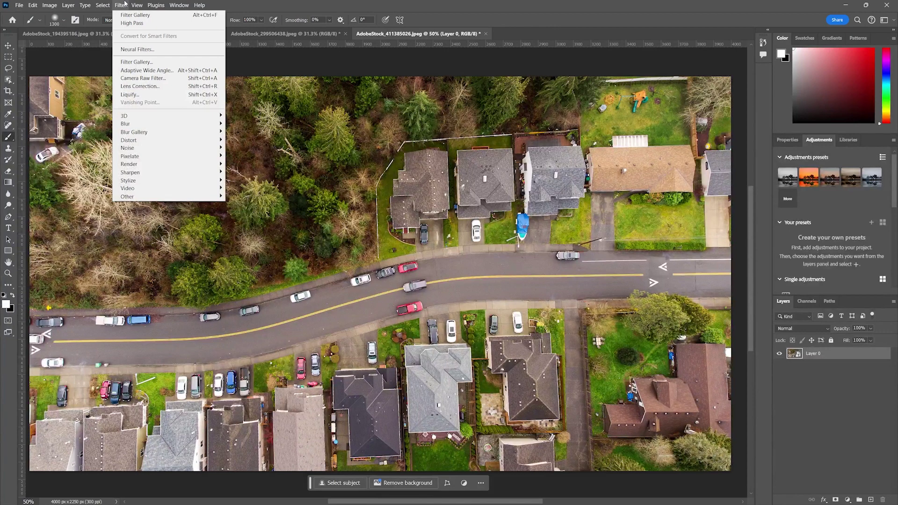
pyautogui.moveTo(155, 127)
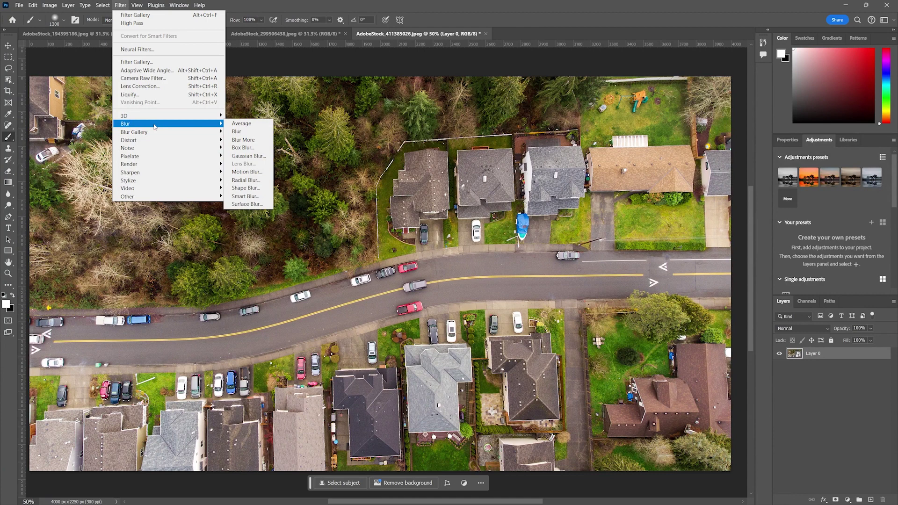
pyautogui.click(255, 159)
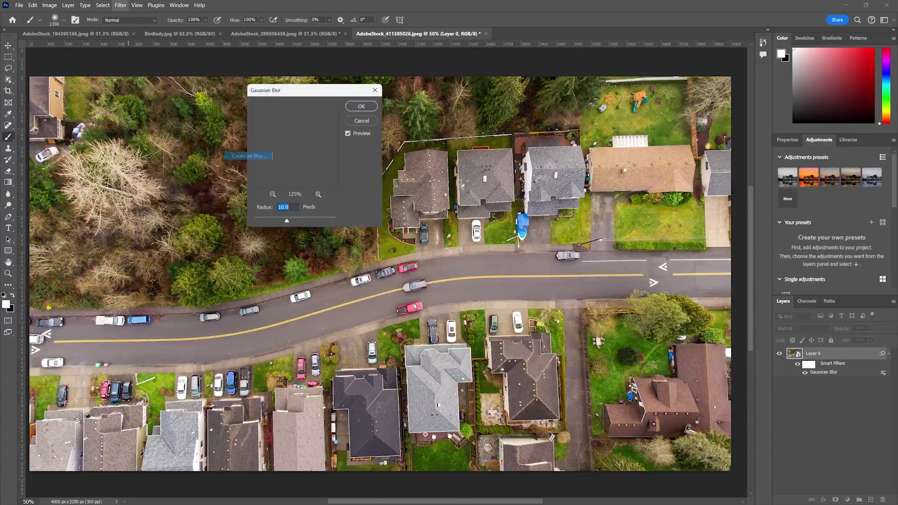
pyautogui.moveTo(287, 225)
pyautogui.mouseDown()
pyautogui.moveTo(264, 226)
pyautogui.moveTo(291, 227)
pyautogui.mouseUp()
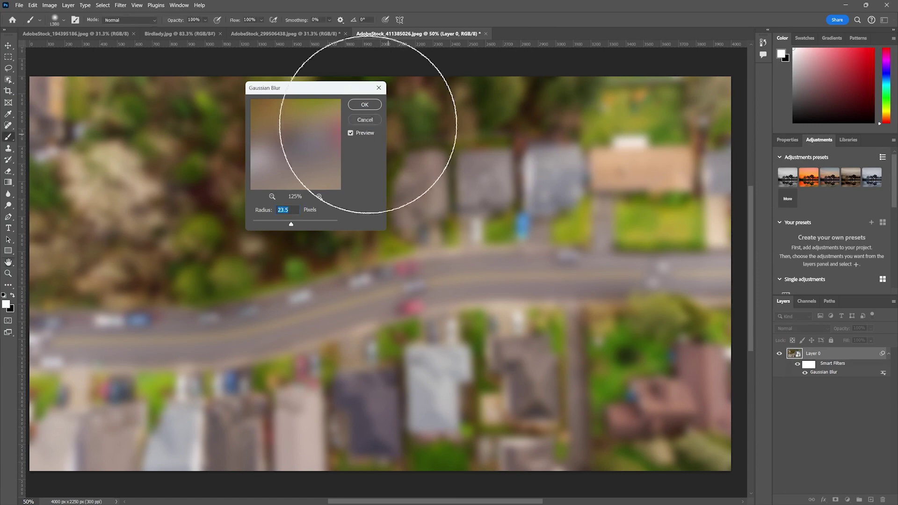
pyautogui.click(365, 120)
# - Add a Tilt-Shift blur of 10 px to the aerial photo and rotate its focus band to follow the road
pyautogui.click(123, 5)
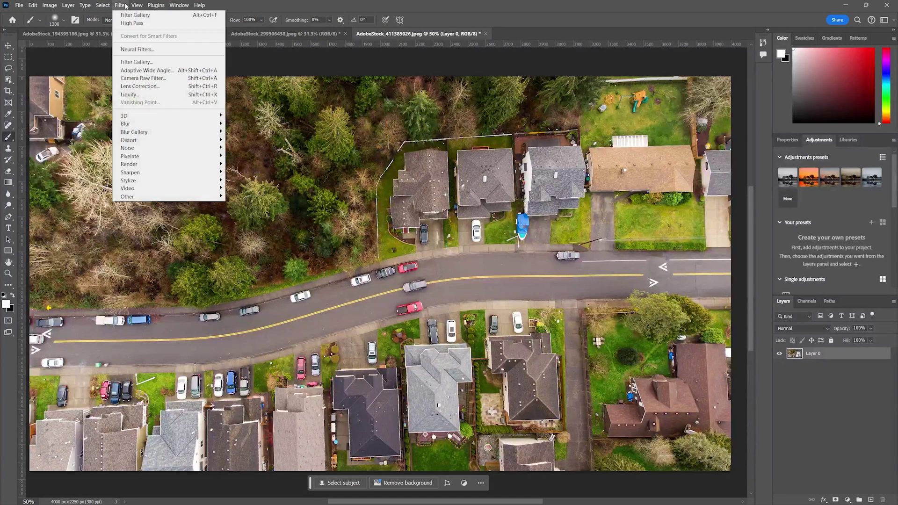
pyautogui.moveTo(165, 133)
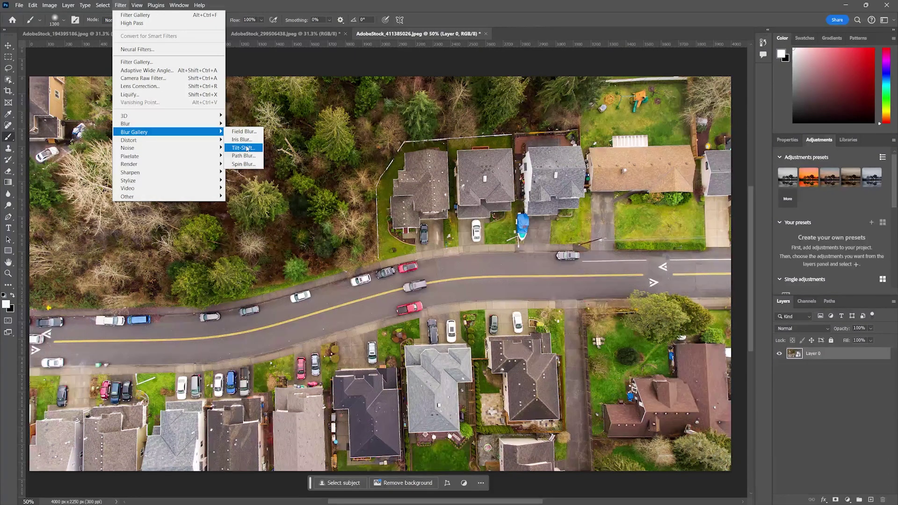
pyautogui.click(243, 148)
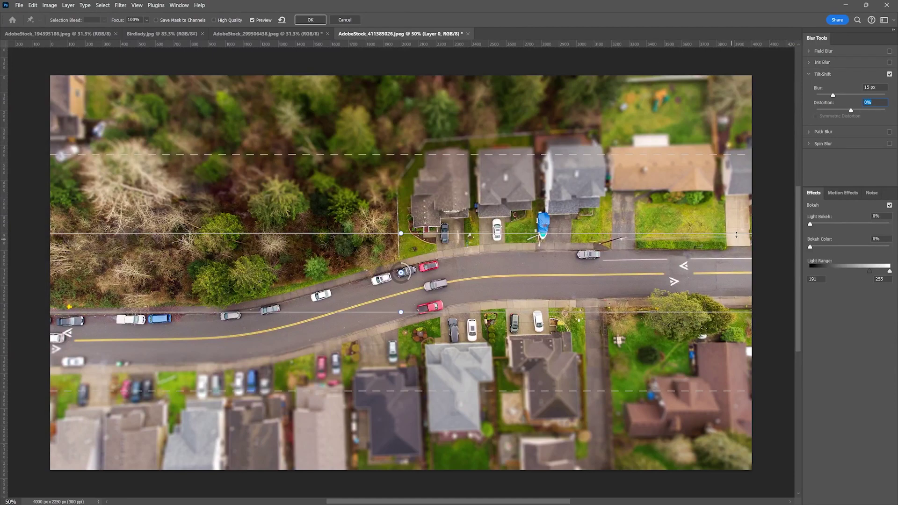
pyautogui.moveTo(403, 265); pyautogui.dragTo(409, 275)
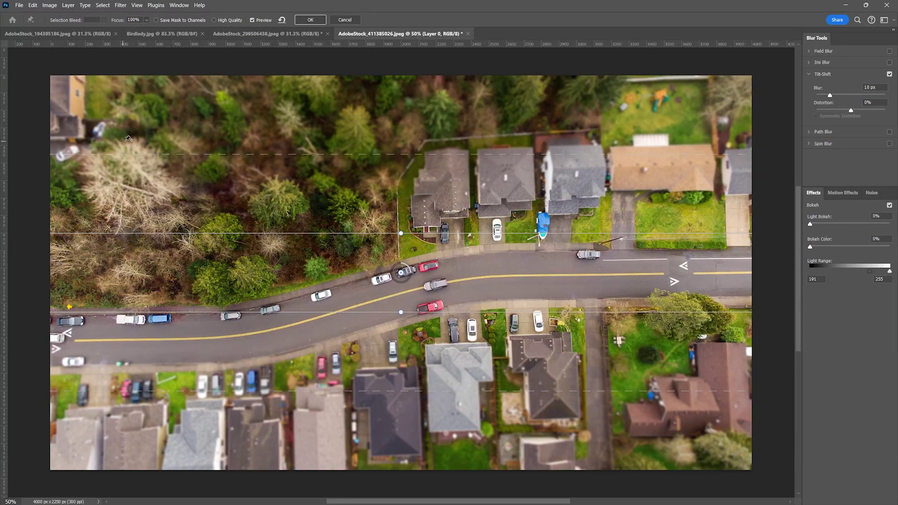
pyautogui.moveTo(227, 156)
pyautogui.mouseDown()
pyautogui.moveTo(234, 199)
pyautogui.moveTo(237, 118)
pyautogui.moveTo(240, 152)
pyautogui.mouseUp()
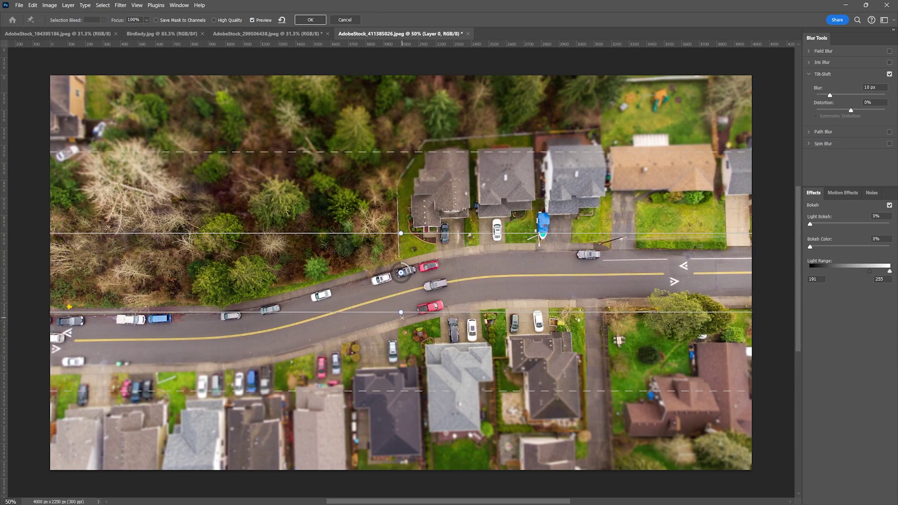
pyautogui.moveTo(401, 312); pyautogui.dragTo(408, 310)
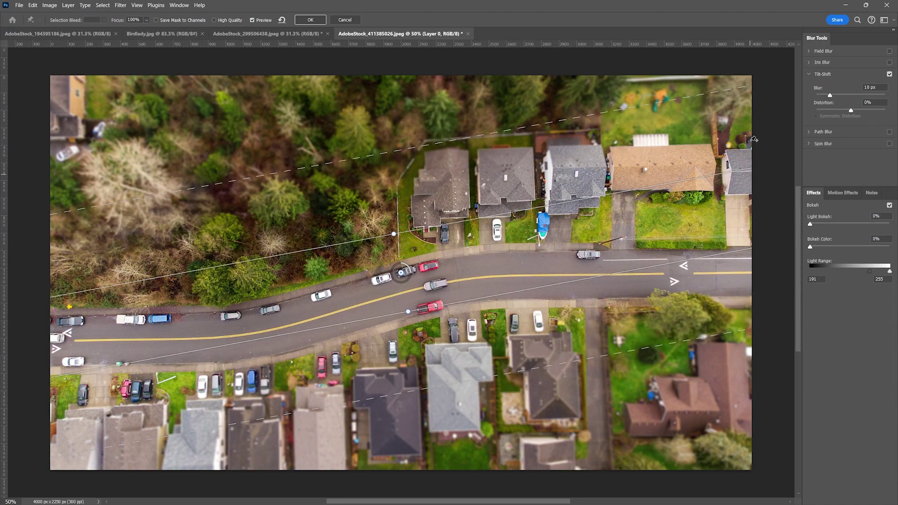
# - Set the Tilt-Shift blur to 14 px and apply it to the layer
pyautogui.click(789, 68)
pyautogui.hotkey('ctrl', 'z')
pyautogui.moveTo(830, 97); pyautogui.dragTo(832, 97)
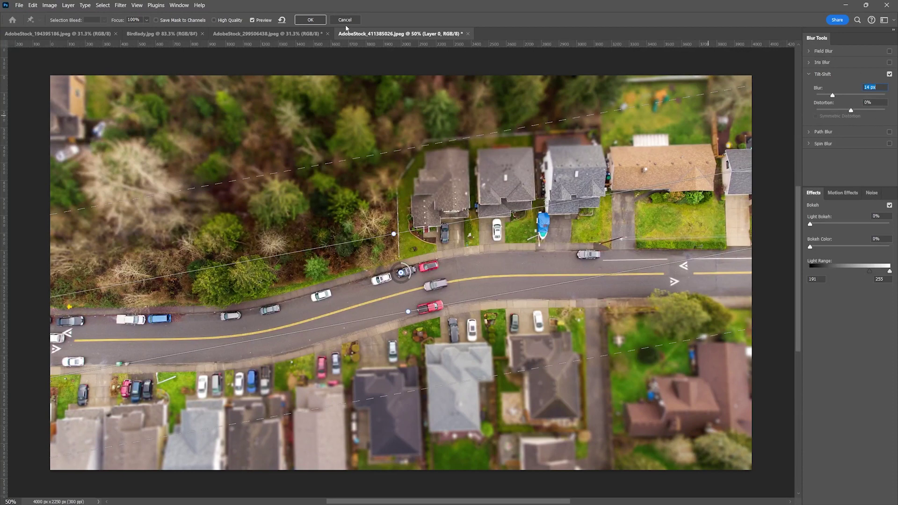
pyautogui.click(296, 21)
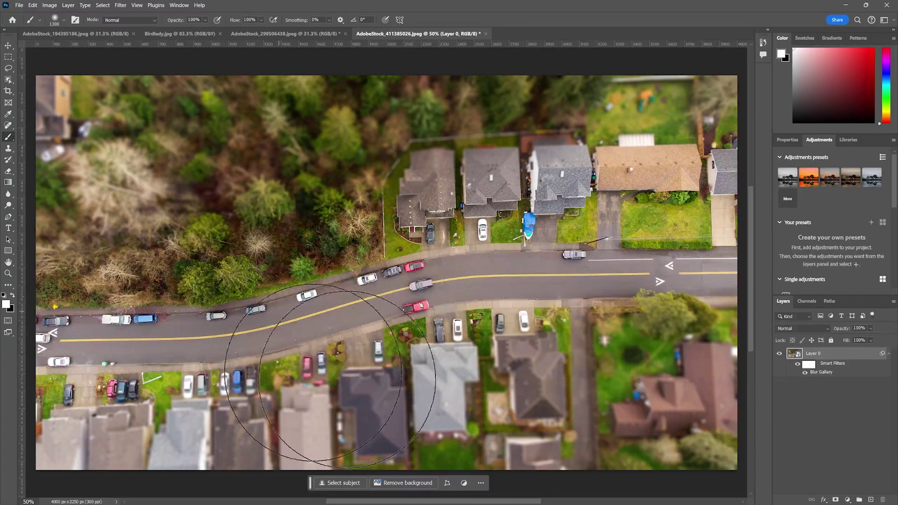
# - Reopen the Blur Gallery smart filter, switch from Tilt-Shift to Field Blur, and move the blur pin over the forest
pyautogui.doubleClick(821, 372)
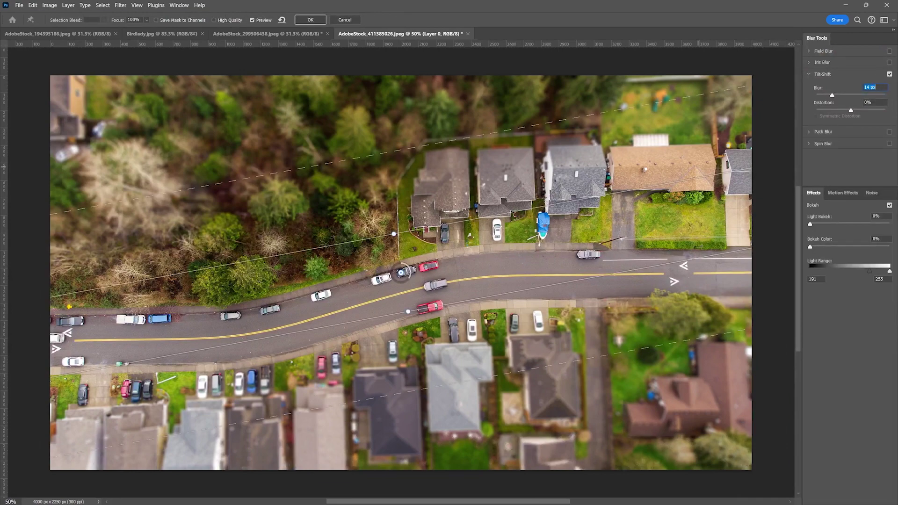
pyautogui.click(889, 75)
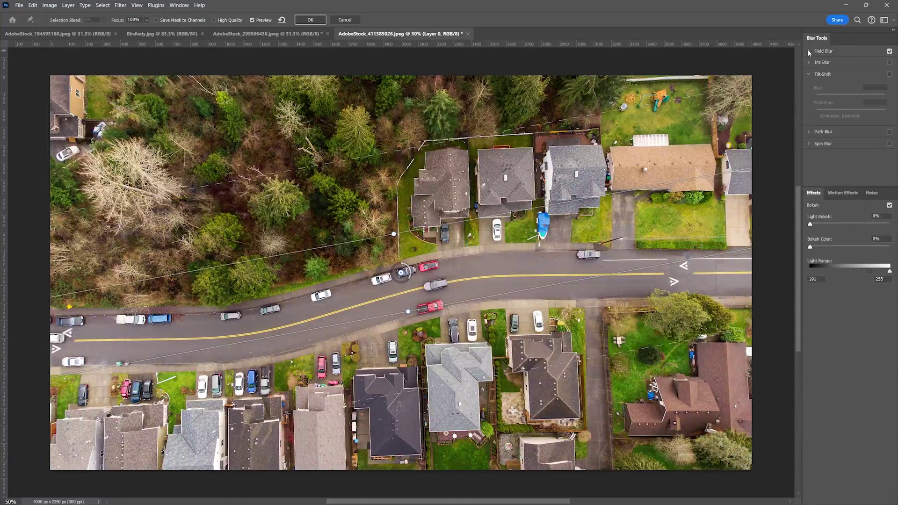
pyautogui.click(809, 51)
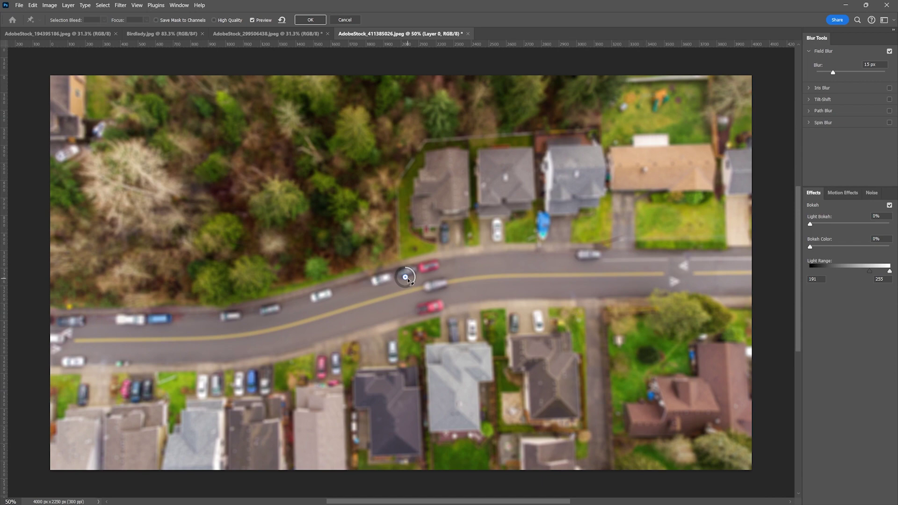
pyautogui.moveTo(406, 277); pyautogui.dragTo(224, 163)
# - Add two Field Blur pins over the houses below the road, one with 0 px and one with 1 px of blur
pyautogui.click(584, 357)
pyautogui.moveTo(593, 364); pyautogui.dragTo(584, 350)
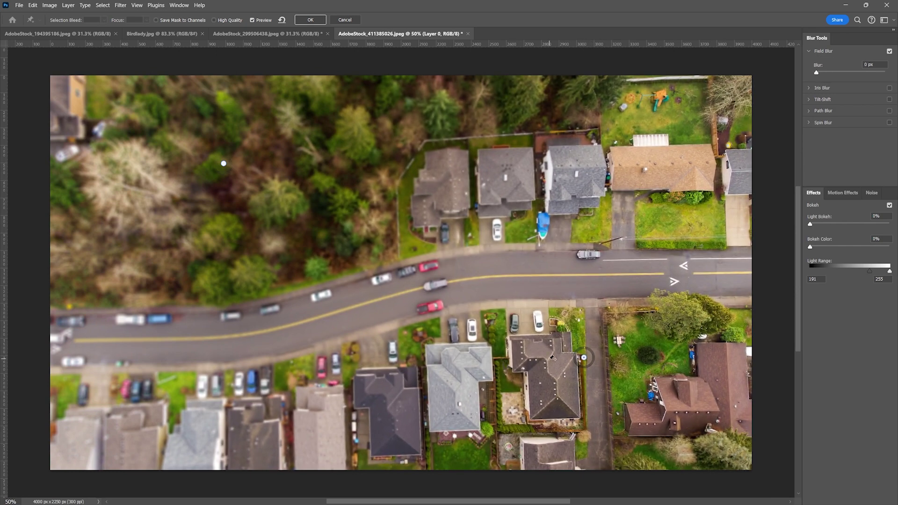
pyautogui.click(264, 435)
pyautogui.moveTo(272, 440); pyautogui.dragTo(271, 423)
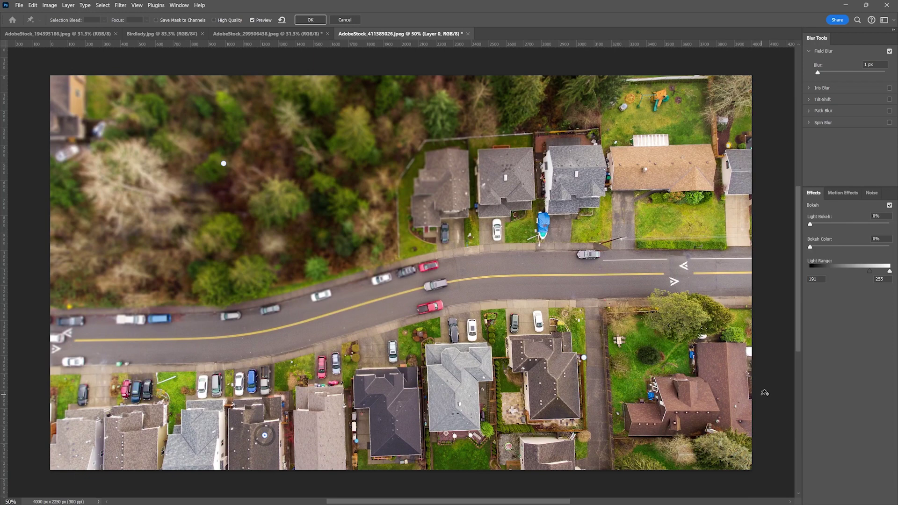
# - Replace the Field Blur with a 13 px Iris Blur and enlarge and rotate its ellipse around the road and houses
pyautogui.click(889, 51)
pyautogui.click(809, 88)
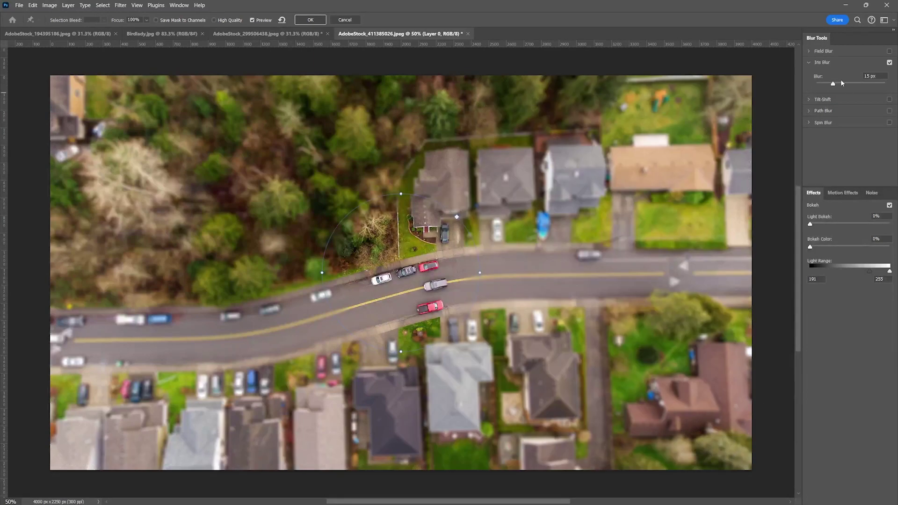
pyautogui.moveTo(850, 82); pyautogui.dragTo(831, 83)
pyautogui.moveTo(456, 217); pyautogui.dragTo(463, 211)
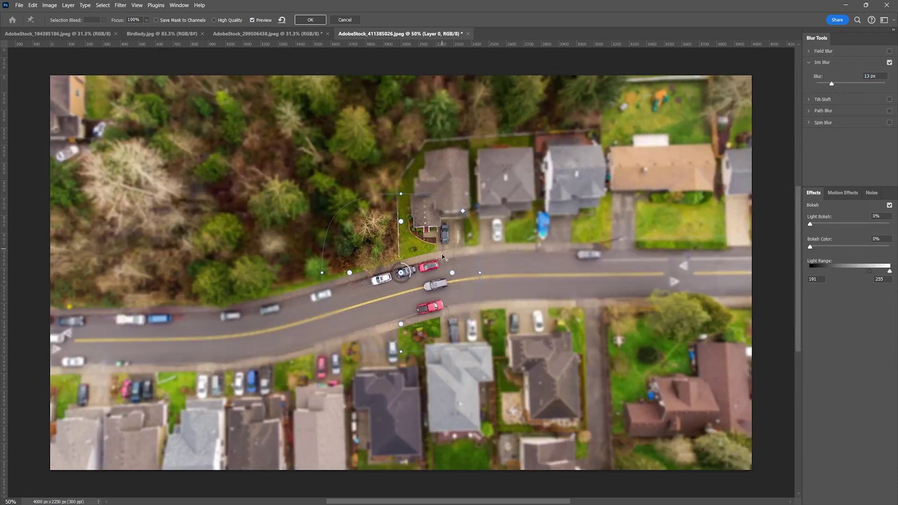
pyautogui.moveTo(452, 272); pyautogui.dragTo(469, 324)
pyautogui.moveTo(401, 351); pyautogui.dragTo(486, 441)
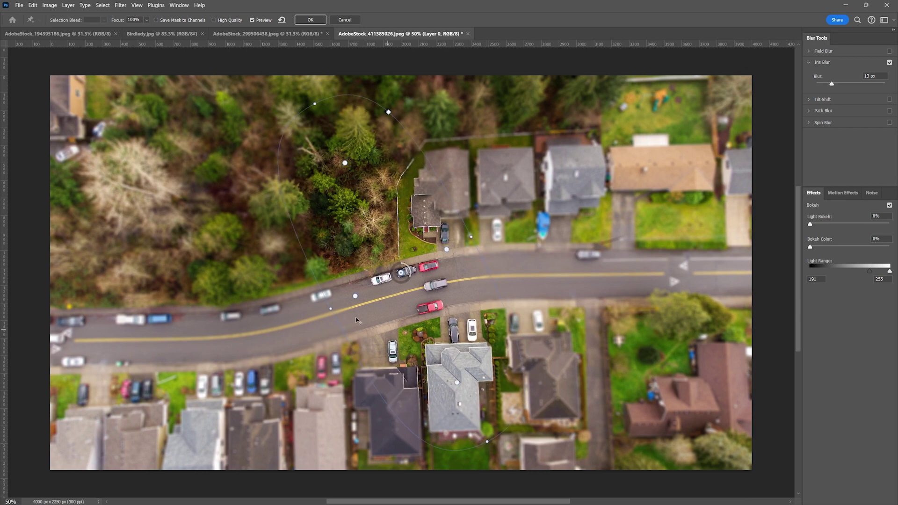
pyautogui.moveTo(330, 308); pyautogui.dragTo(586, 372)
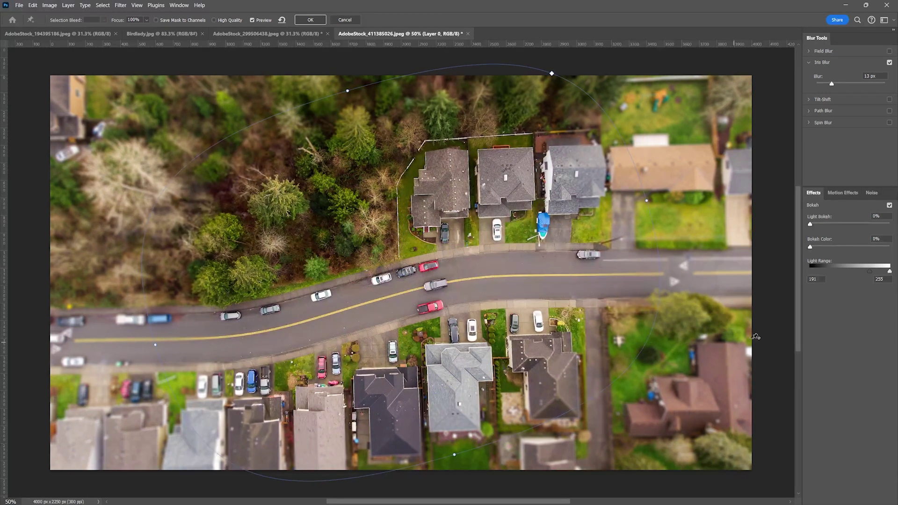
# - Switch from Iris Blur to Path Blur, try a different speed with the Basic Blur type, and disable the Path Blur
pyautogui.click(889, 62)
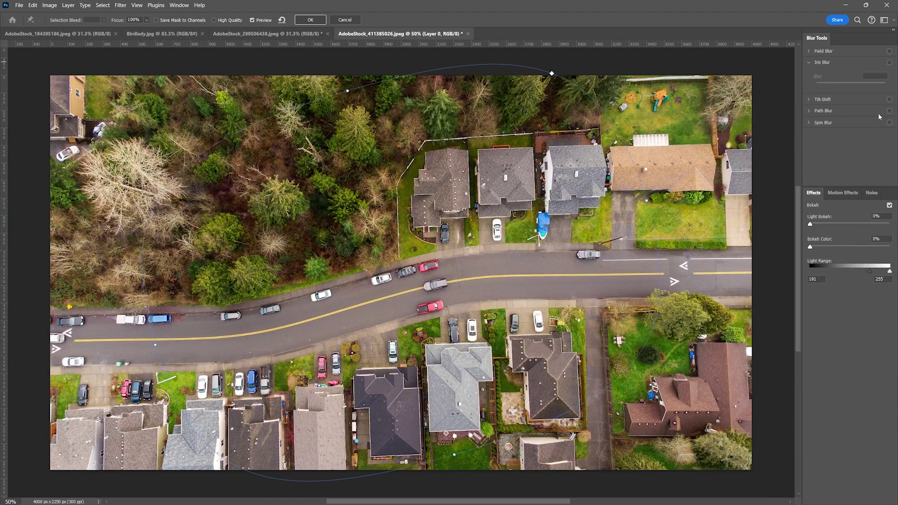
pyautogui.click(808, 110)
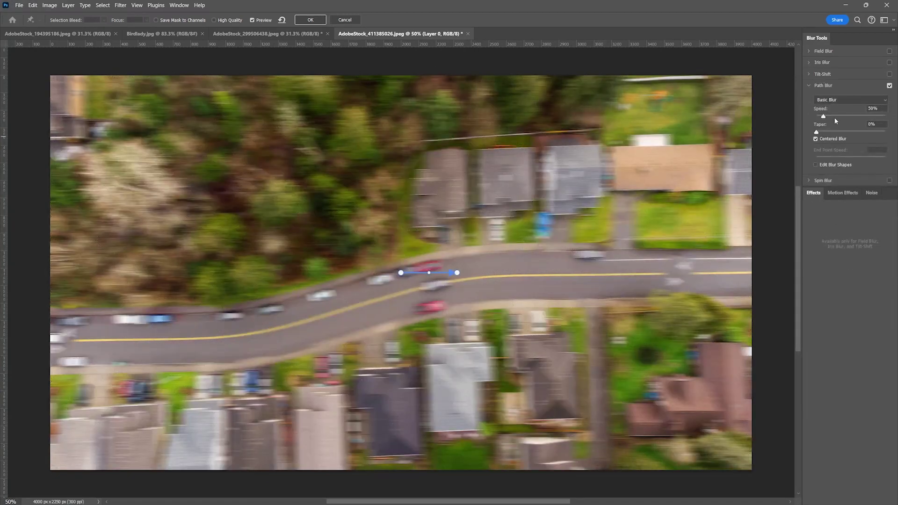
pyautogui.click(837, 98)
pyautogui.click(837, 98)
pyautogui.moveTo(831, 116); pyautogui.dragTo(816, 137)
pyautogui.click(889, 86)
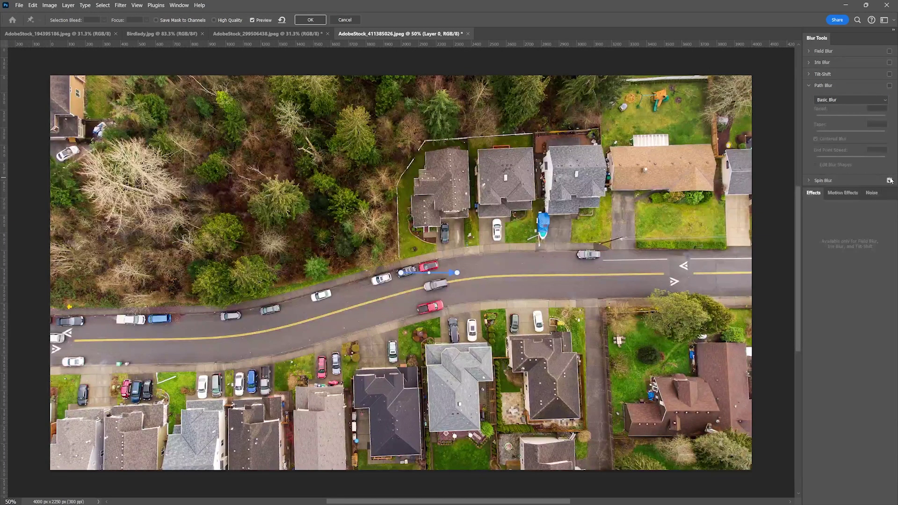
# - Try a Spin Blur over the cars in the middle of the road and undo the Blur Gallery filter
pyautogui.click(809, 180)
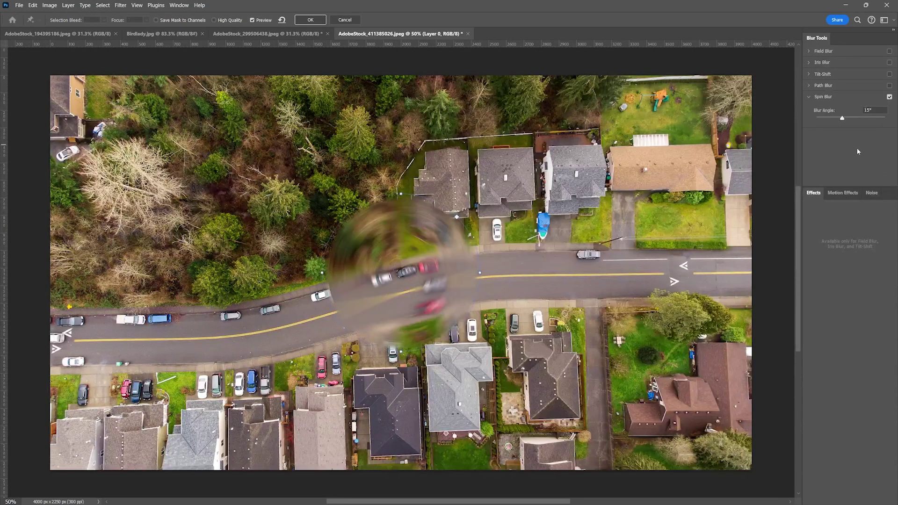
pyautogui.moveTo(405, 264)
pyautogui.mouseDown()
pyautogui.moveTo(407, 283)
pyautogui.moveTo(416, 273)
pyautogui.moveTo(403, 263)
pyautogui.mouseUp()
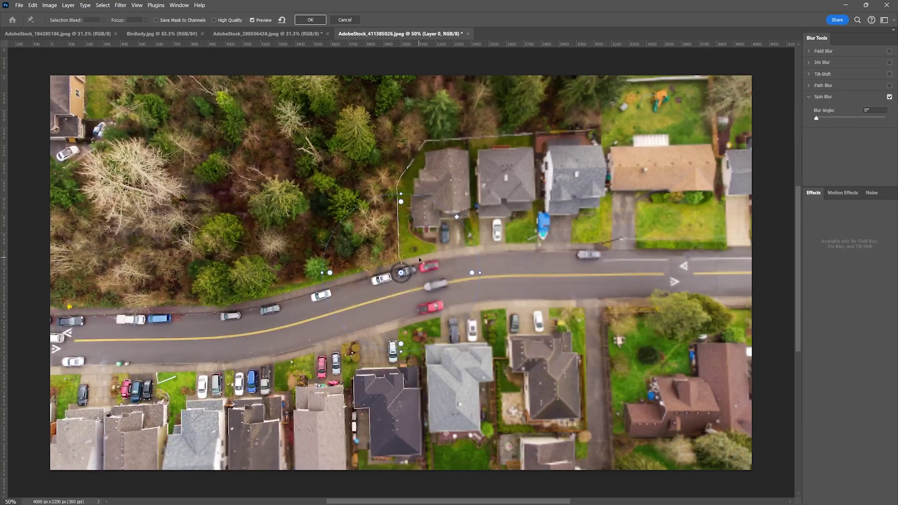
pyautogui.hotkey('ctrl', 'z')
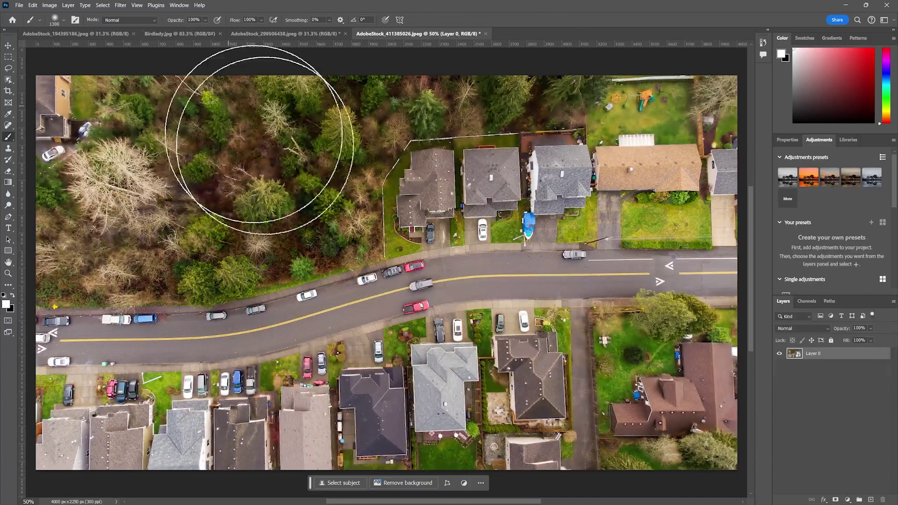
# - Open Lens Correction and review the available camera makes, camera models and lens models for the DJI photo
pyautogui.click(122, 4)
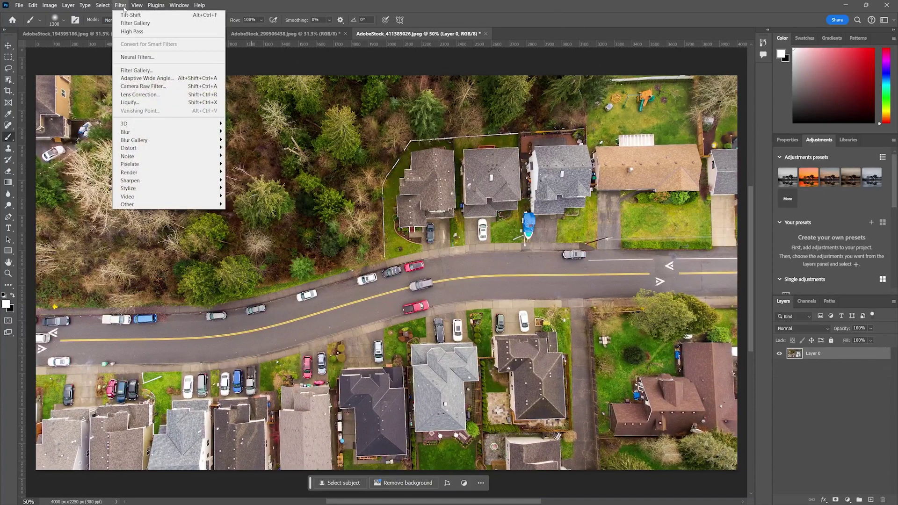
pyautogui.click(151, 95)
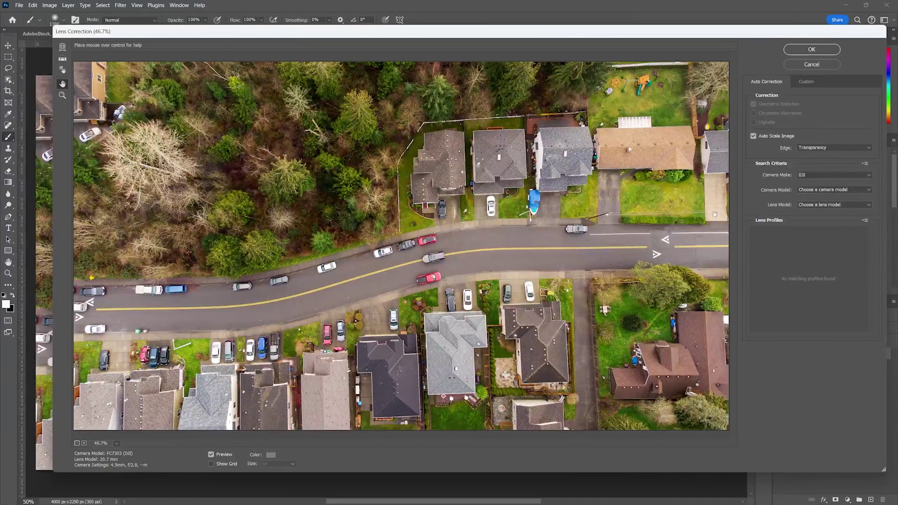
pyautogui.click(812, 177)
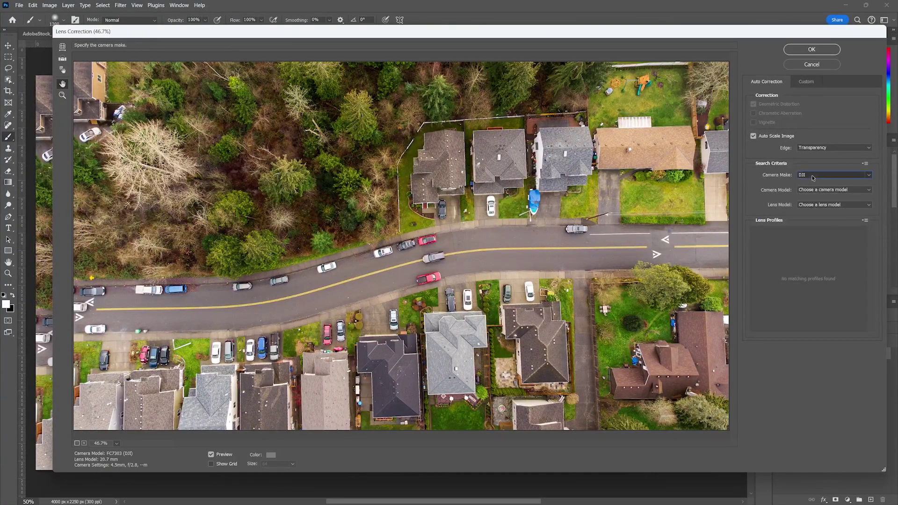
pyautogui.click(766, 171)
pyautogui.click(837, 190)
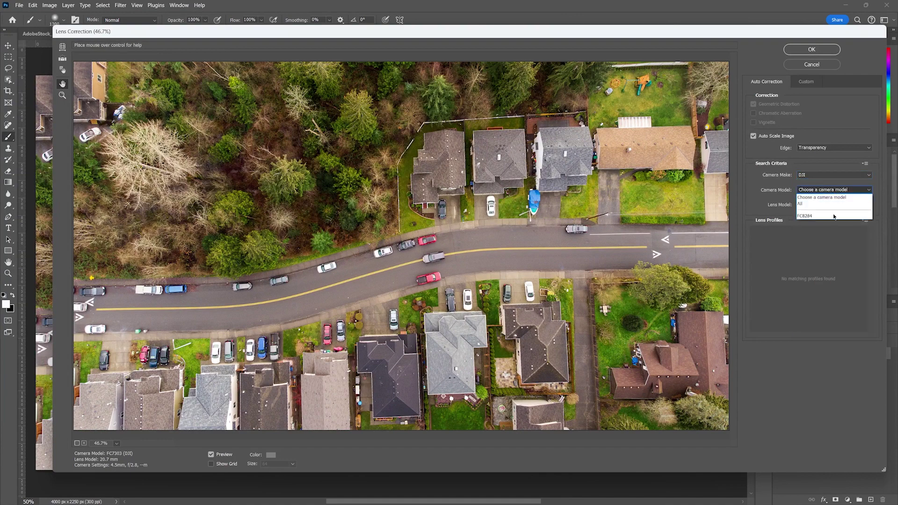
pyautogui.click(777, 192)
pyautogui.click(832, 205)
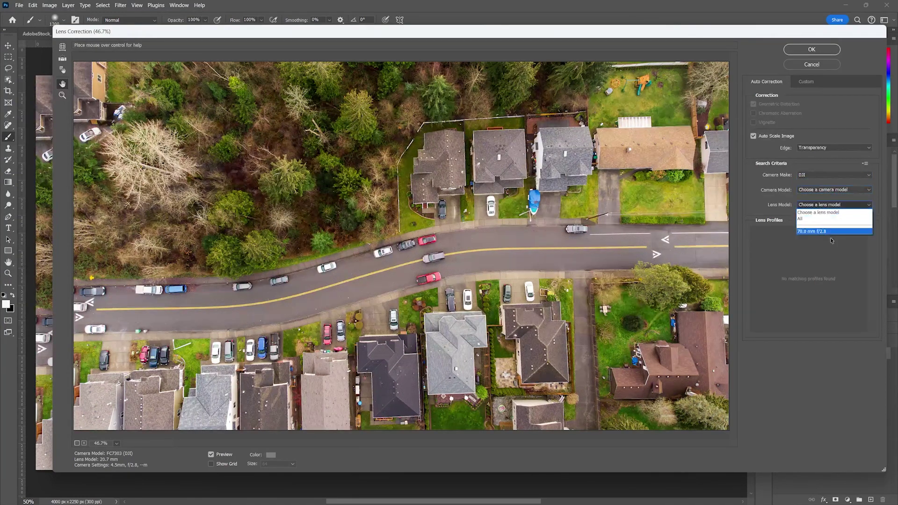
pyautogui.click(780, 198)
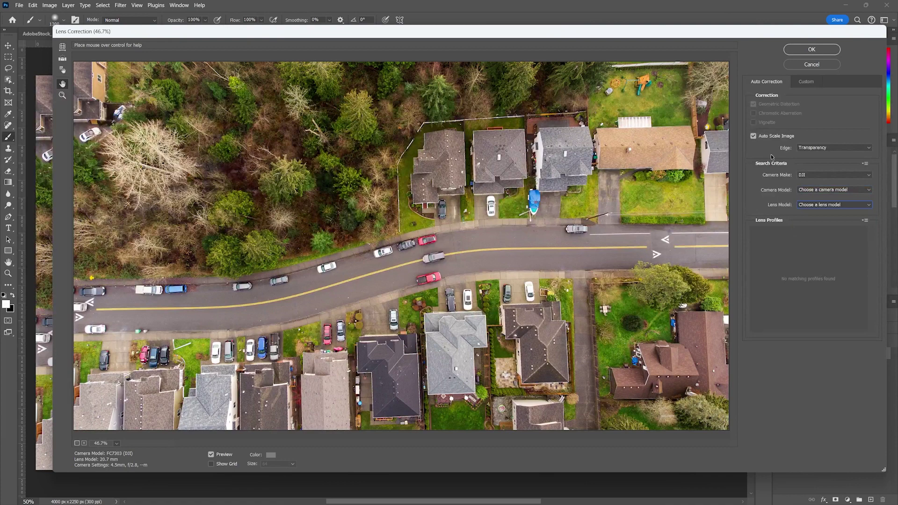
# - Try a custom Lens Correction vignette with an amount of -94 and a midpoint of +25
pyautogui.click(814, 80)
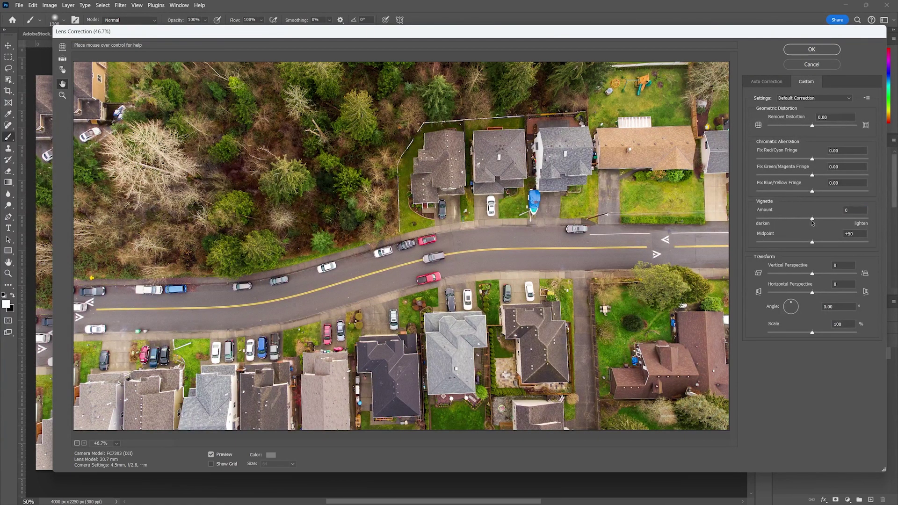
pyautogui.click(761, 219)
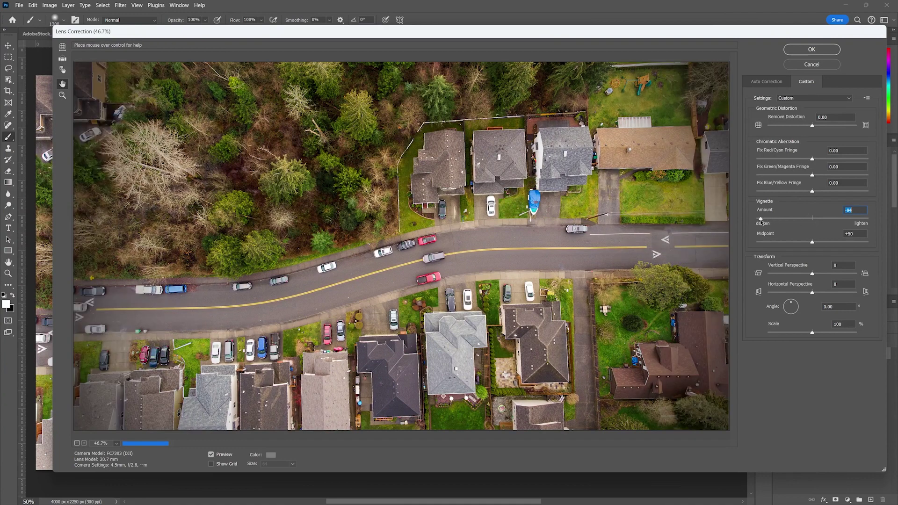
pyautogui.moveTo(812, 242); pyautogui.dragTo(786, 243)
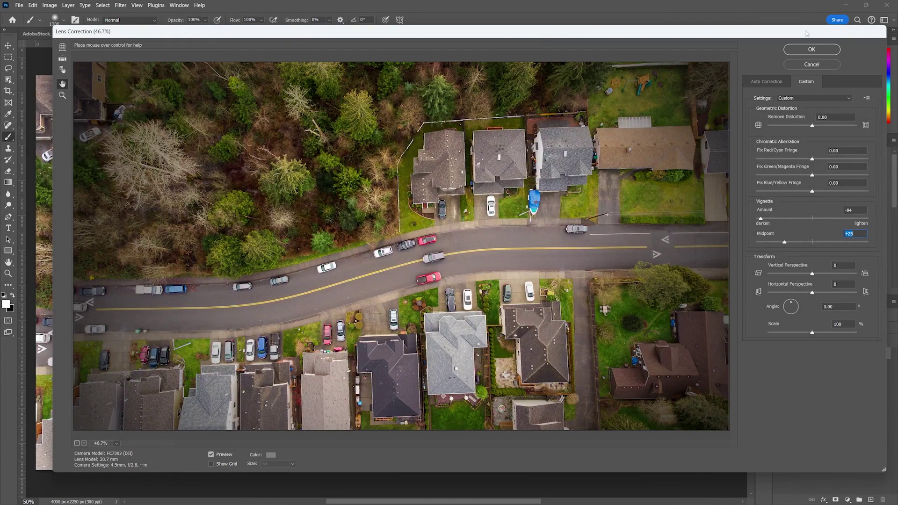
pyautogui.click(820, 51)
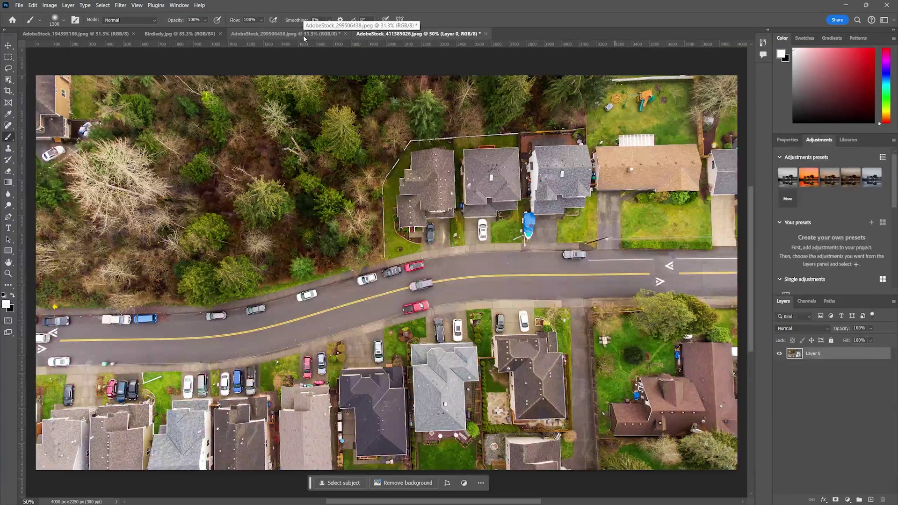
# - Review the available Sharpen and Noise filters for the aerial photo
pyautogui.click(120, 5)
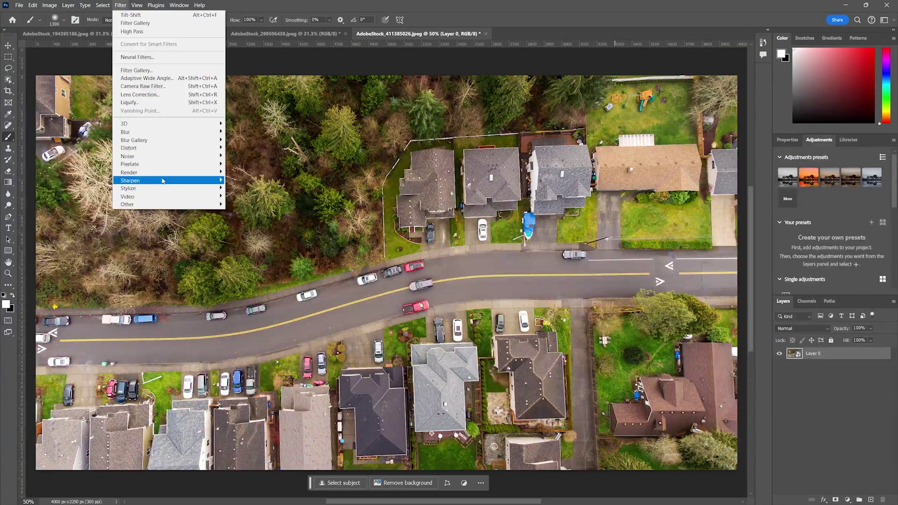
pyautogui.moveTo(164, 180)
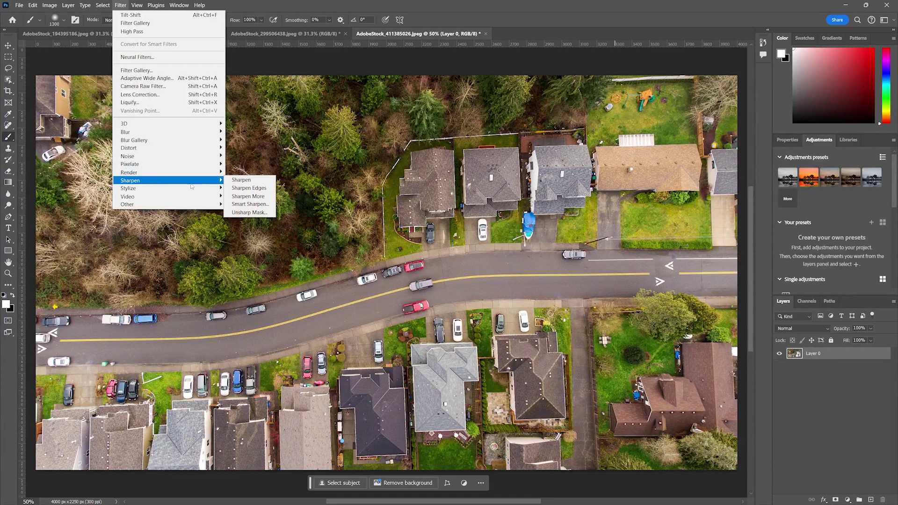
pyautogui.moveTo(173, 161)
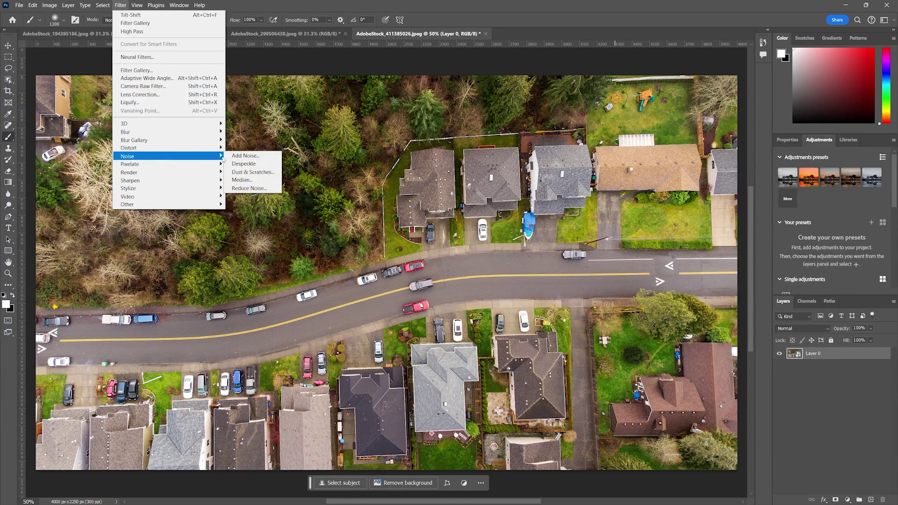
pyautogui.click(247, 156)
pyautogui.click(403, 231)
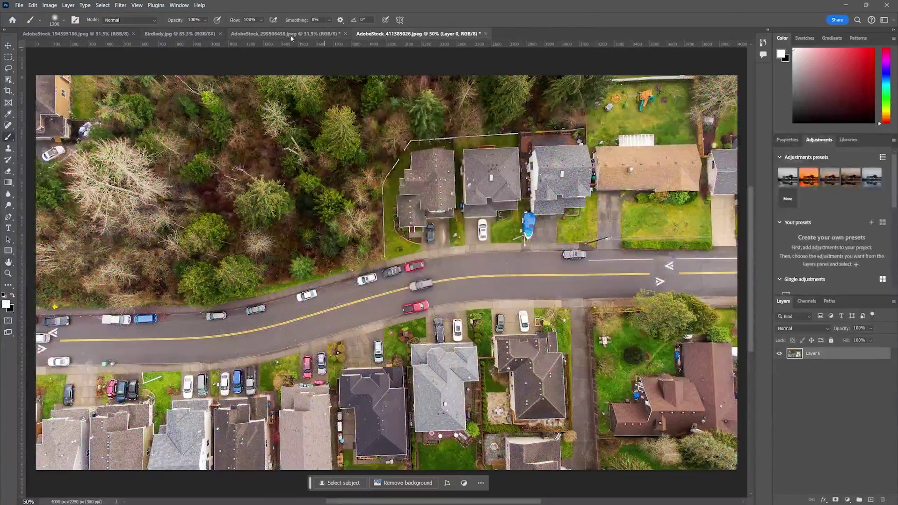
# - Switch to the fruit photo, duplicate its Background layer and rename the copy HighPass
pyautogui.click(290, 34)
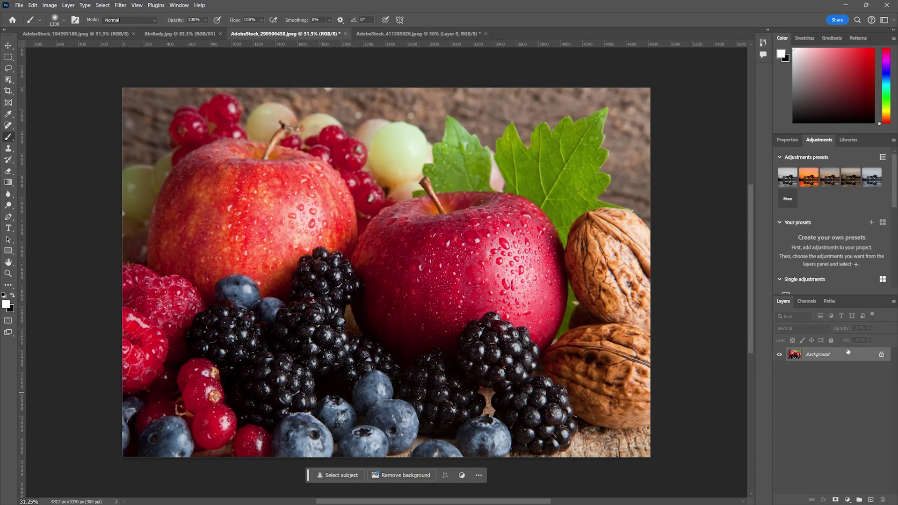
pyautogui.moveTo(823, 355); pyautogui.dragTo(870, 499)
pyautogui.doubleClick(815, 354)
pyautogui.write('HighPass')
pyautogui.press('Return')
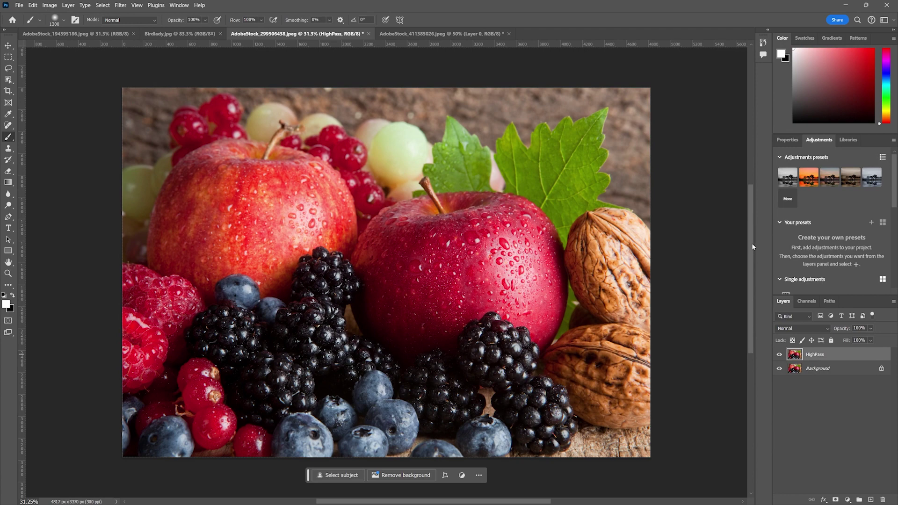
# - Apply a High Pass filter with a reduced radius to the HighPass layer
pyautogui.click(120, 5)
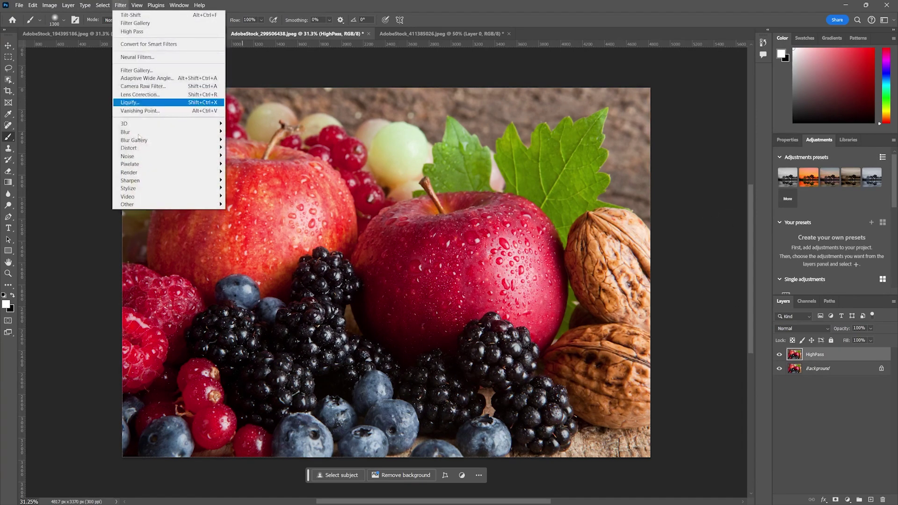
pyautogui.moveTo(150, 204)
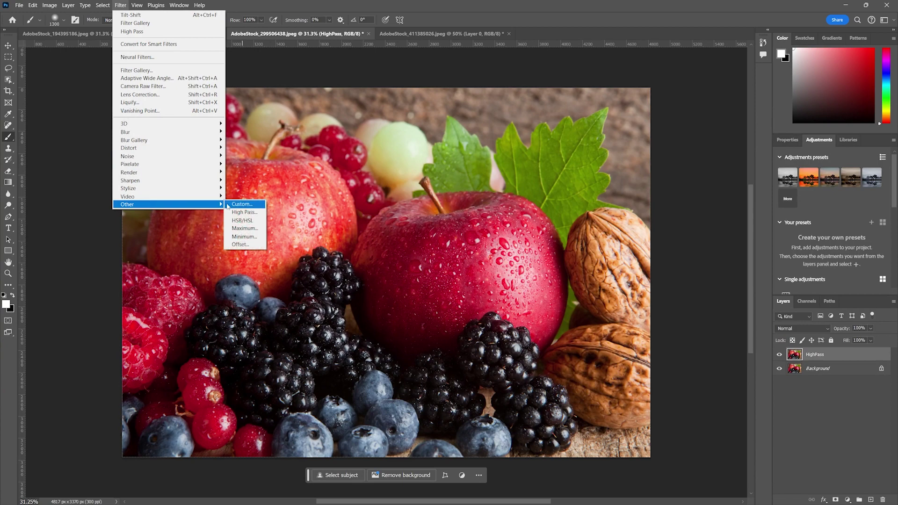
pyautogui.click(244, 212)
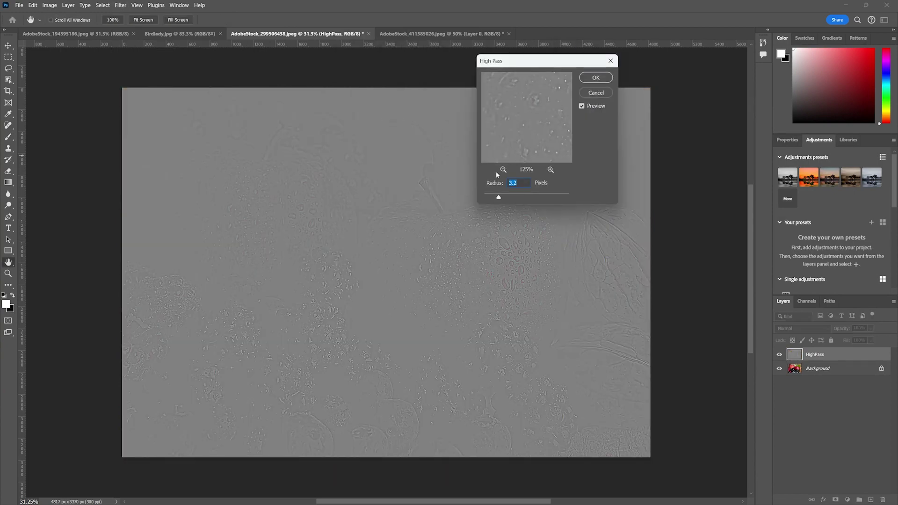
pyautogui.moveTo(506, 200); pyautogui.dragTo(492, 200)
pyautogui.moveTo(542, 95); pyautogui.dragTo(544, 126)
pyautogui.click(596, 78)
pyautogui.press('b')
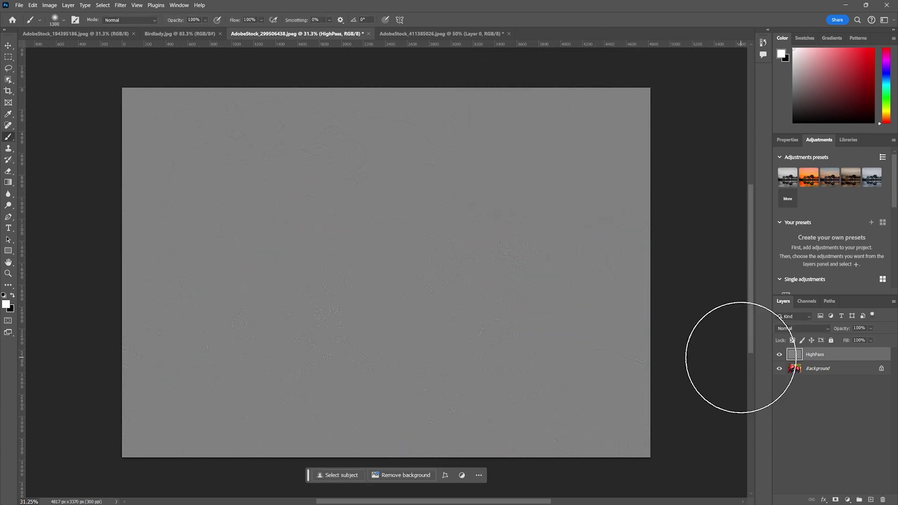
# - Set the HighPass layer's blend mode to Overlay and compare the photo with and without it
pyautogui.click(792, 332)
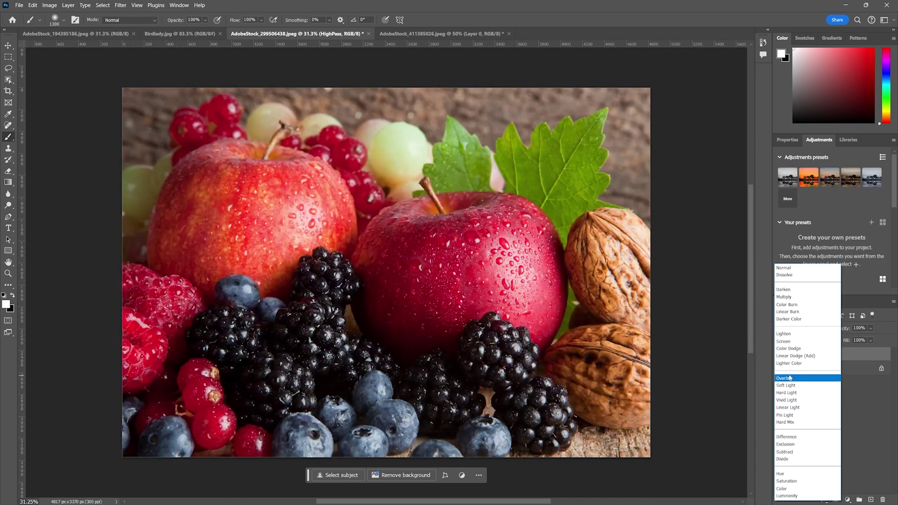
pyautogui.click(789, 377)
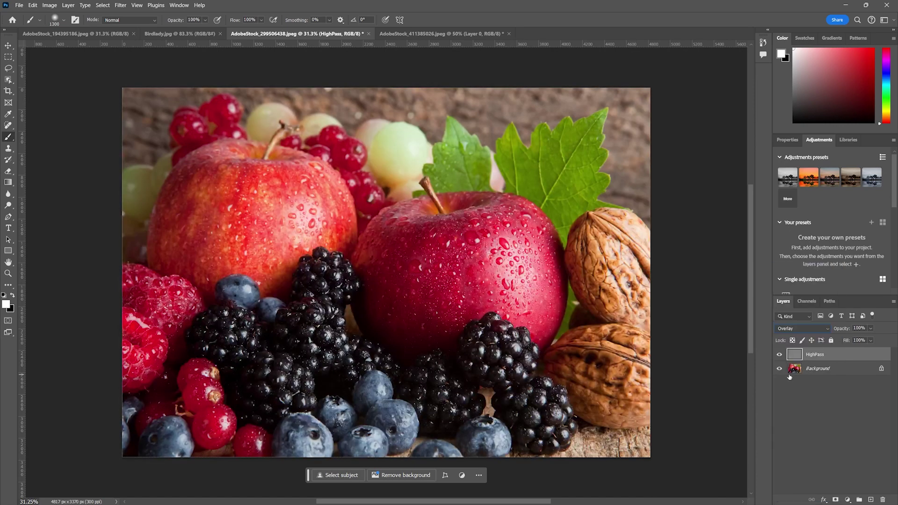
pyautogui.click(779, 356)
pyautogui.click(778, 355)
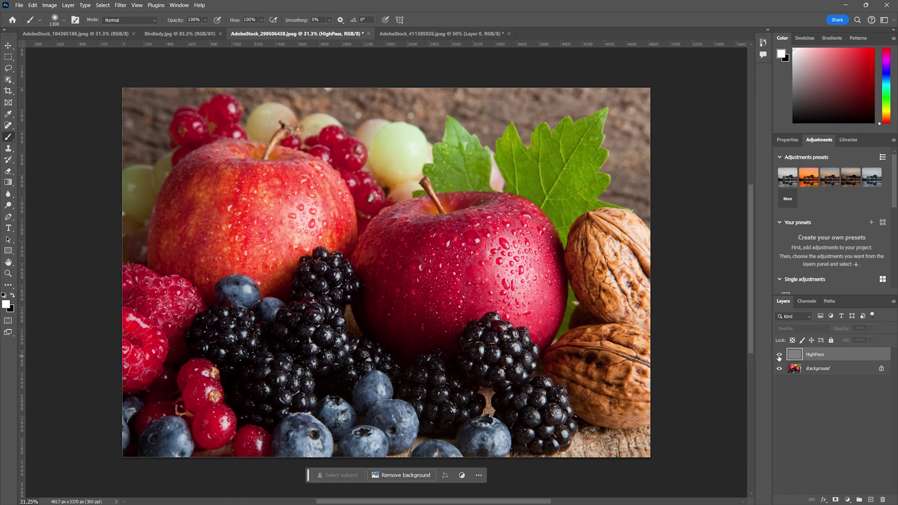
pyautogui.click(778, 356)
pyautogui.click(778, 357)
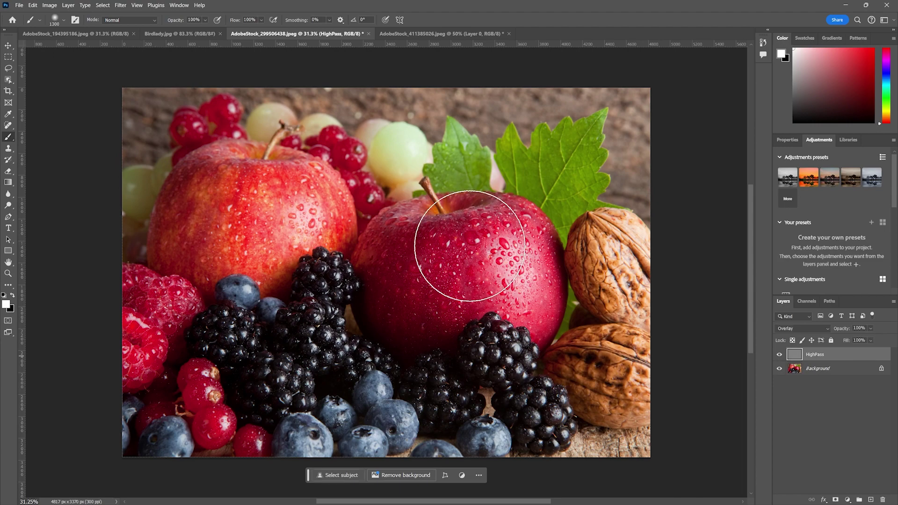
# - Examine the water droplets on the dark red apple up close with the HighPass layer shown and hidden
pyautogui.press('z')
pyautogui.click(514, 257)
pyautogui.click(514, 257)
pyautogui.click(514, 257)
pyautogui.click(514, 258)
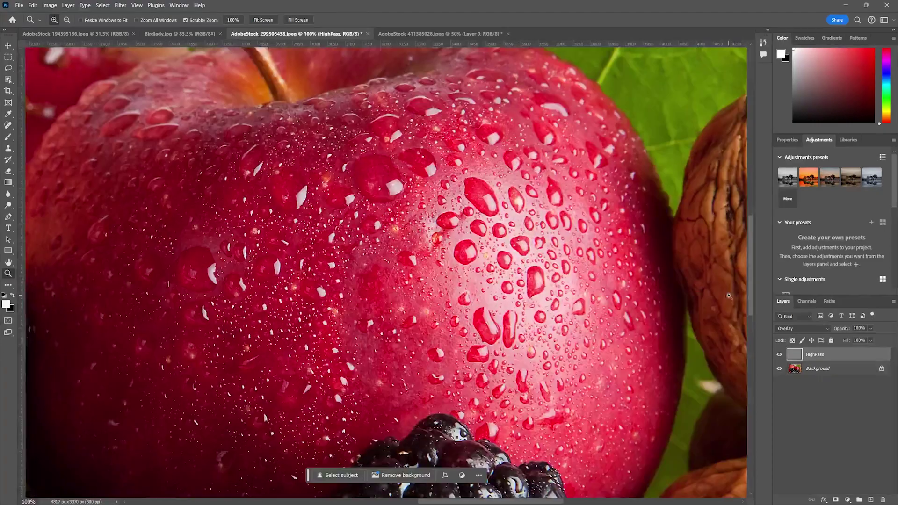
pyautogui.click(779, 354)
pyautogui.click(779, 354)
pyautogui.click(779, 354)
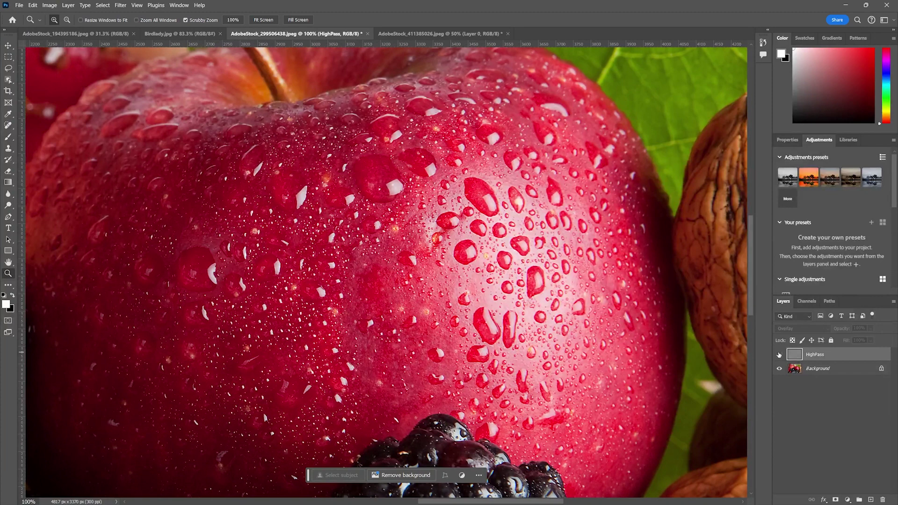
# - Show the HighPass layer again over the whole photo and delete it
pyautogui.hotkey('ctrl', '-')
pyautogui.hotkey('ctrl', '-')
pyautogui.hotkey('ctrl', '-')
pyautogui.click(779, 354)
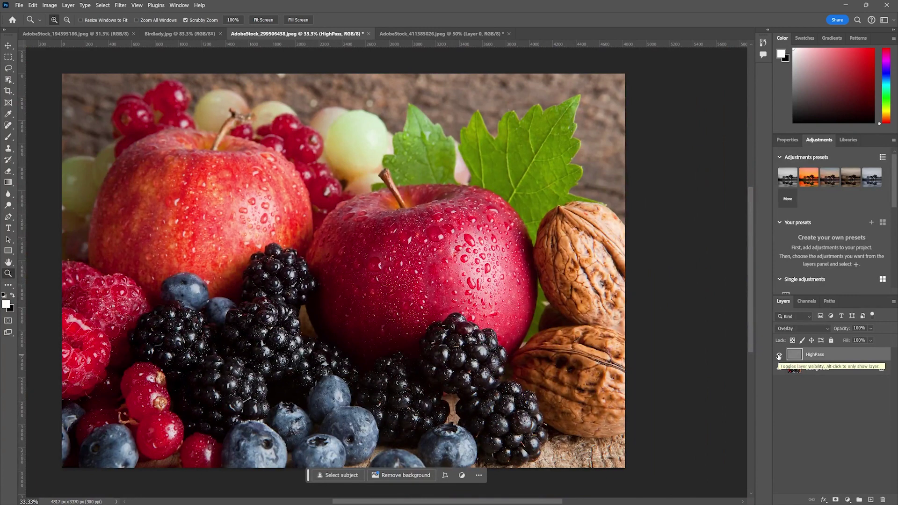
pyautogui.moveTo(823, 354); pyautogui.dragTo(883, 499)
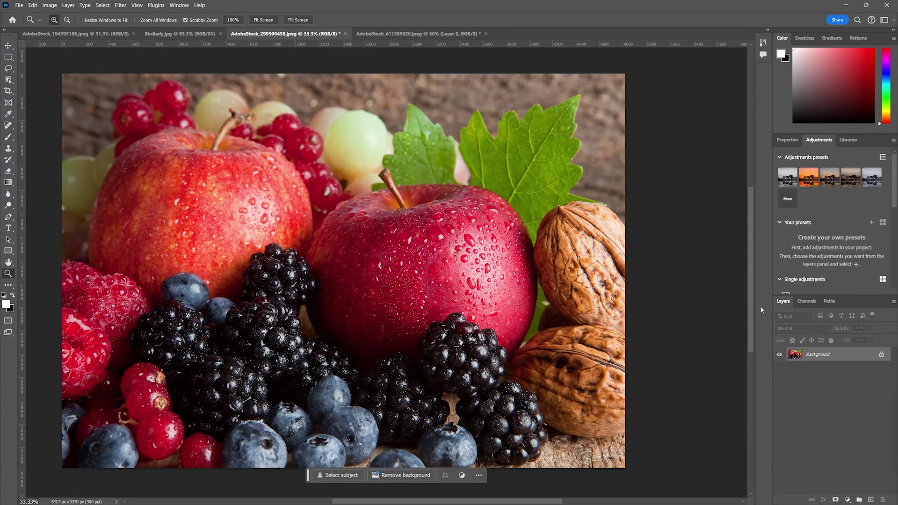
# - Open Neural Filters for the fruit photo and enable Depth Blur
pyautogui.click(121, 5)
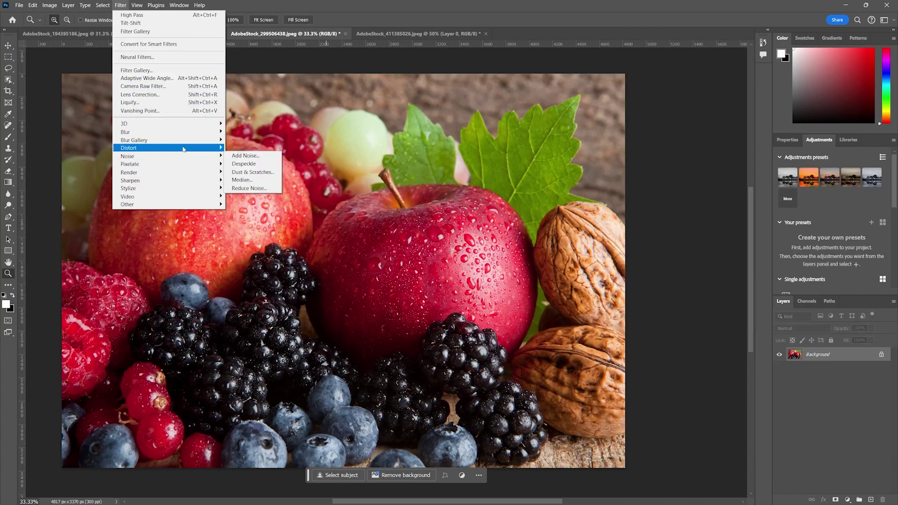
pyautogui.moveTo(125, 139)
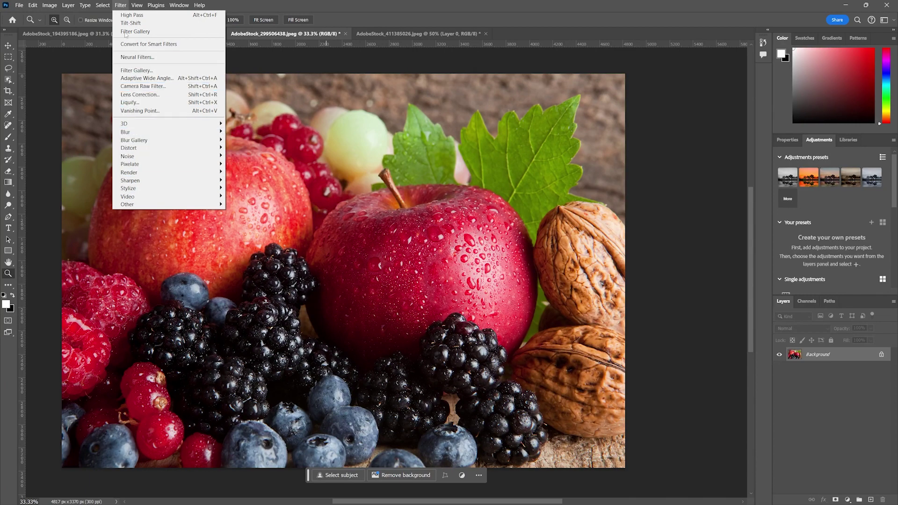
pyautogui.click(139, 58)
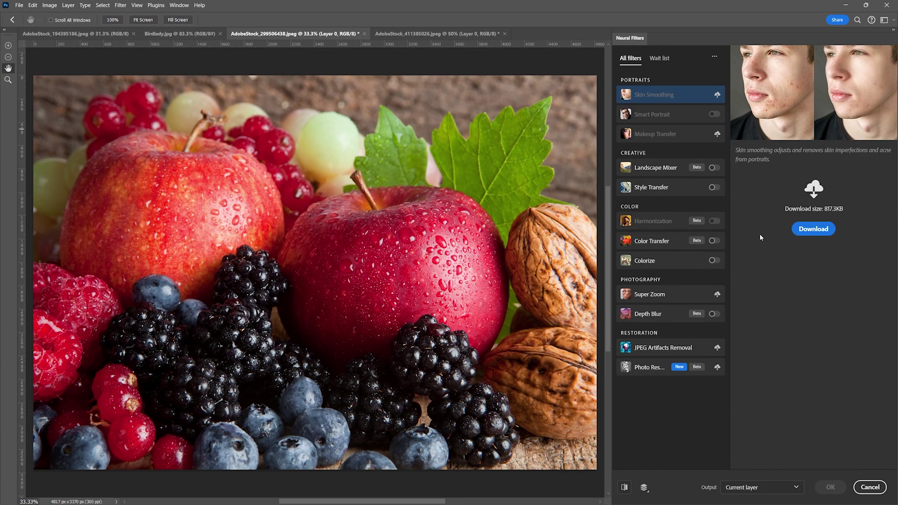
pyautogui.click(654, 316)
pyautogui.click(712, 314)
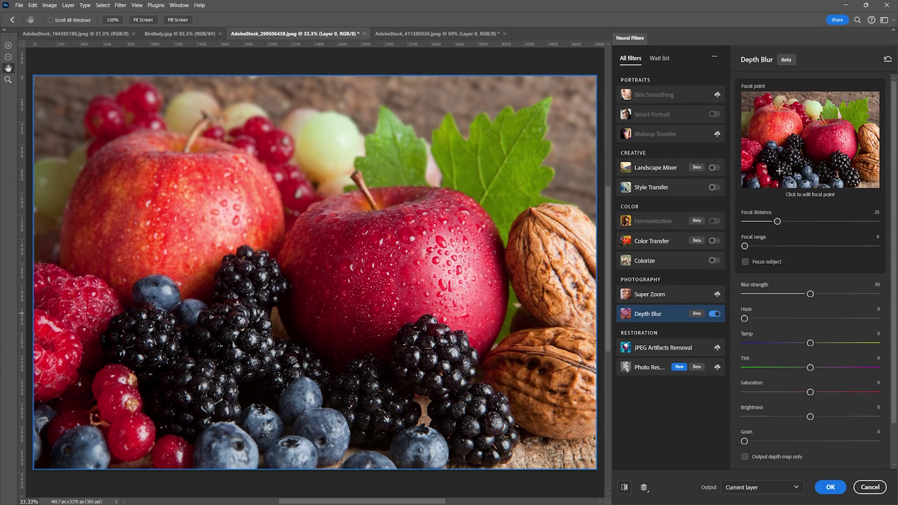
# - Place the Depth Blur focal point on the dark red apple and set the blur strength to 60
pyautogui.click(818, 148)
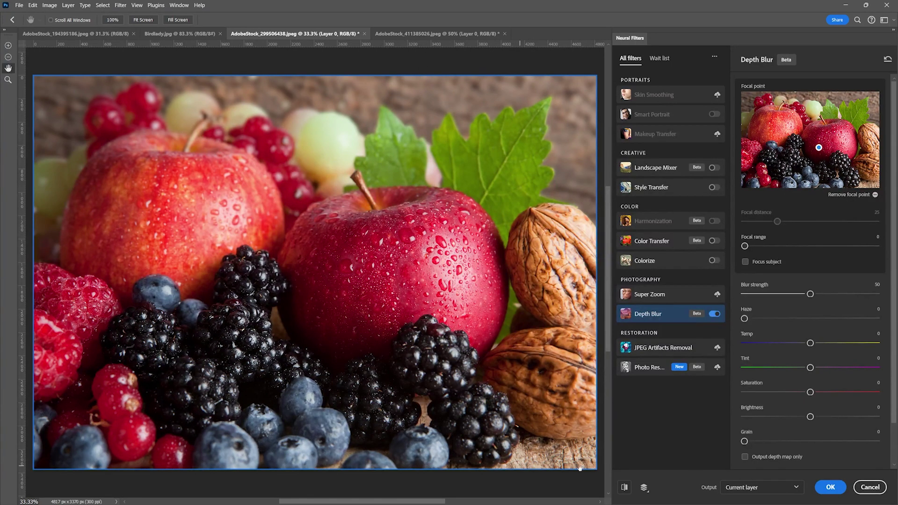
pyautogui.moveTo(811, 294); pyautogui.dragTo(823, 295)
pyautogui.scroll(-2, 848, 404)
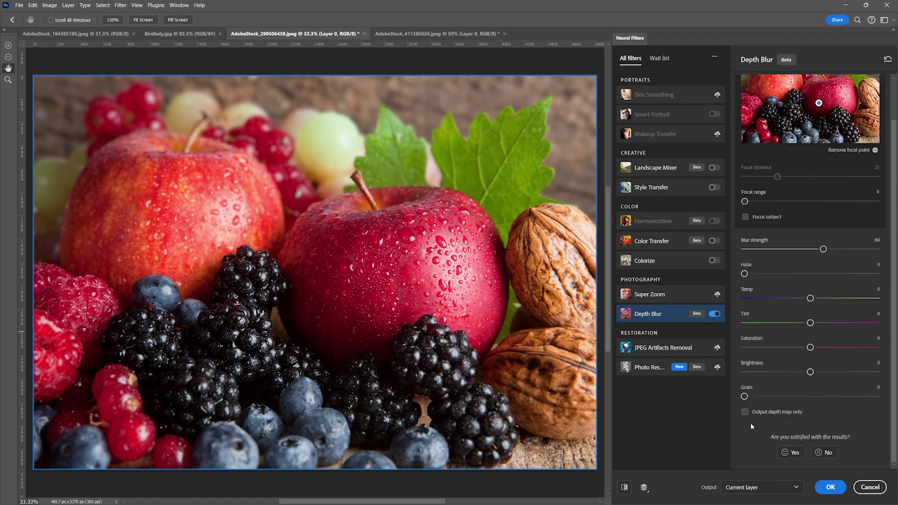
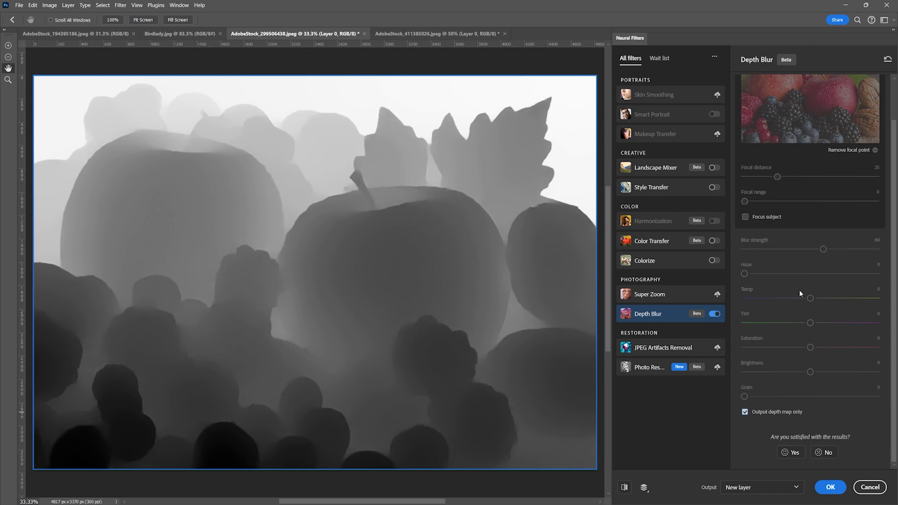
# - Turn off depth-map-only output, apply Depth Blur to a new layer and compare the result with the original
pyautogui.click(745, 413)
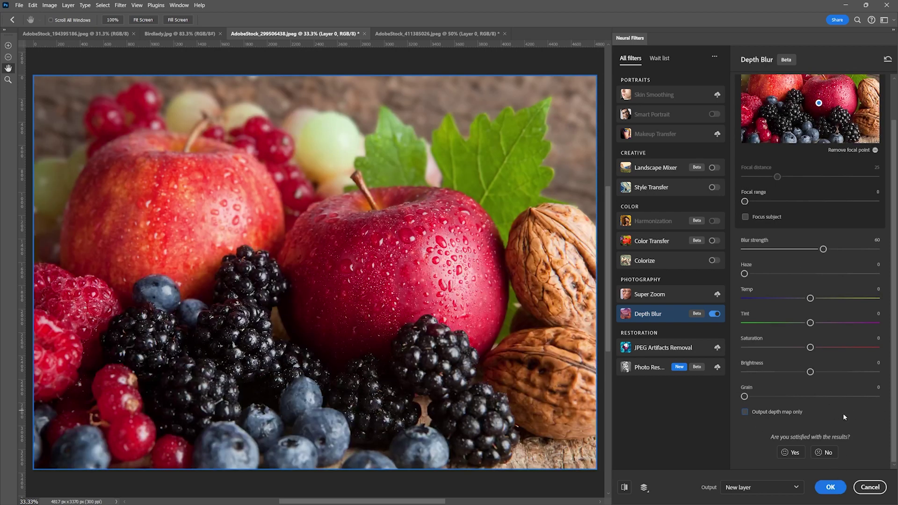
pyautogui.click(830, 487)
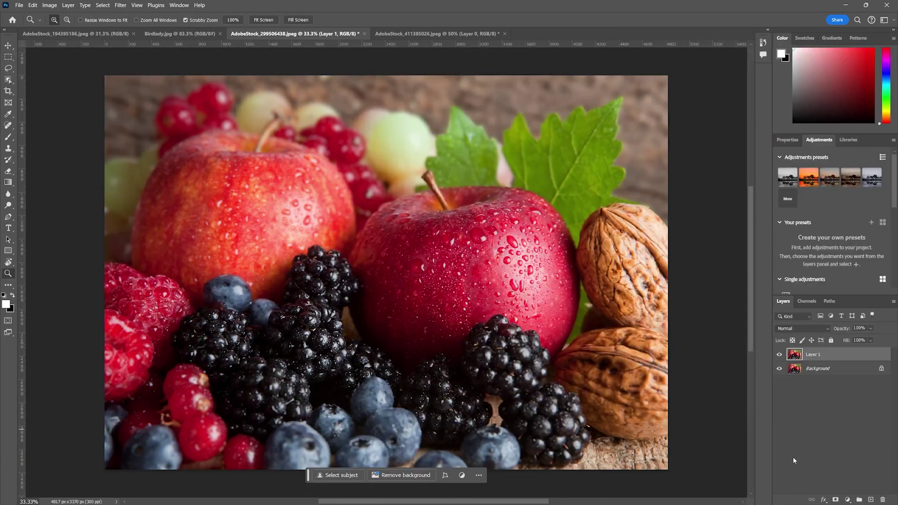
pyautogui.click(780, 356)
pyautogui.click(779, 356)
pyautogui.click(780, 357)
pyautogui.click(779, 356)
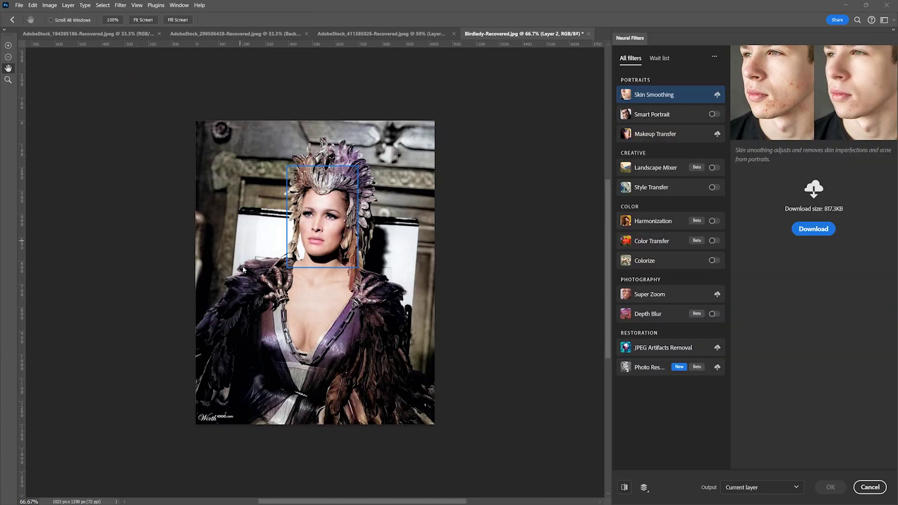
# - Try Depth Blur on the Birdlady portrait, download the Photo Restoration neural filter and cancel Neural Filters
pyautogui.click(713, 314)
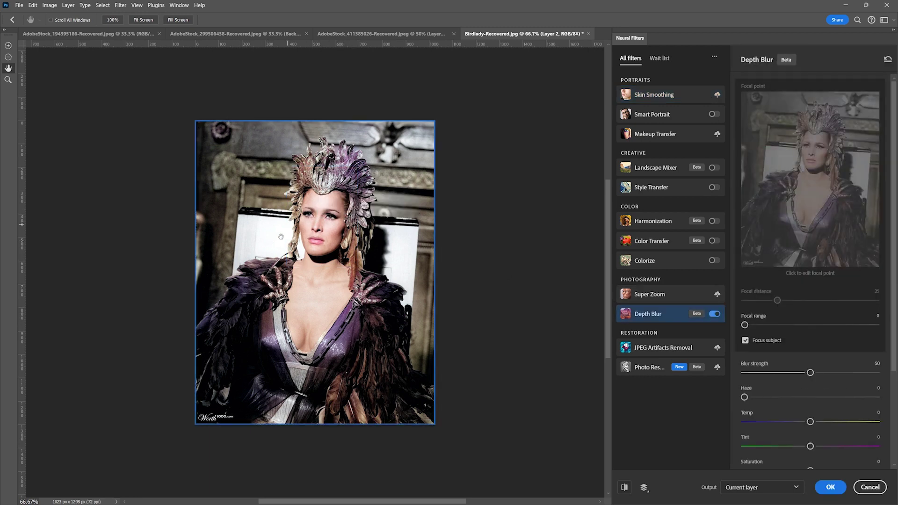
pyautogui.click(657, 346)
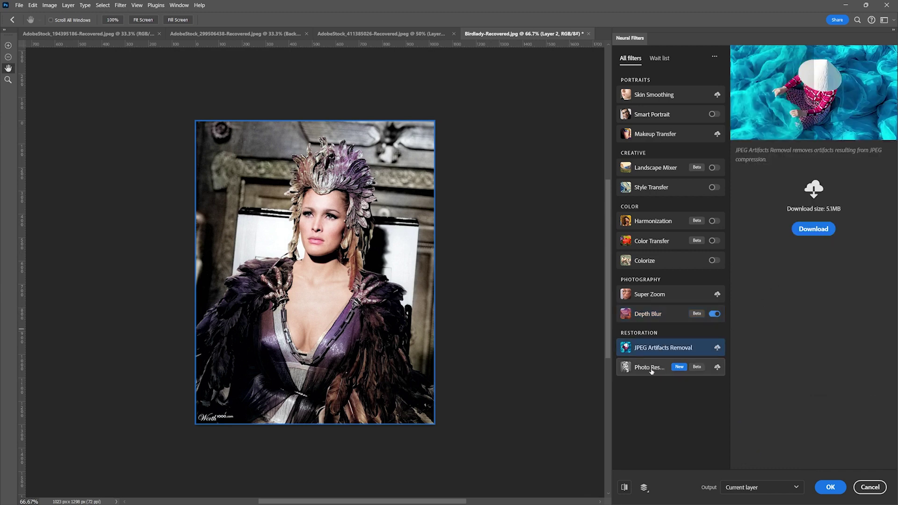
pyautogui.click(697, 370)
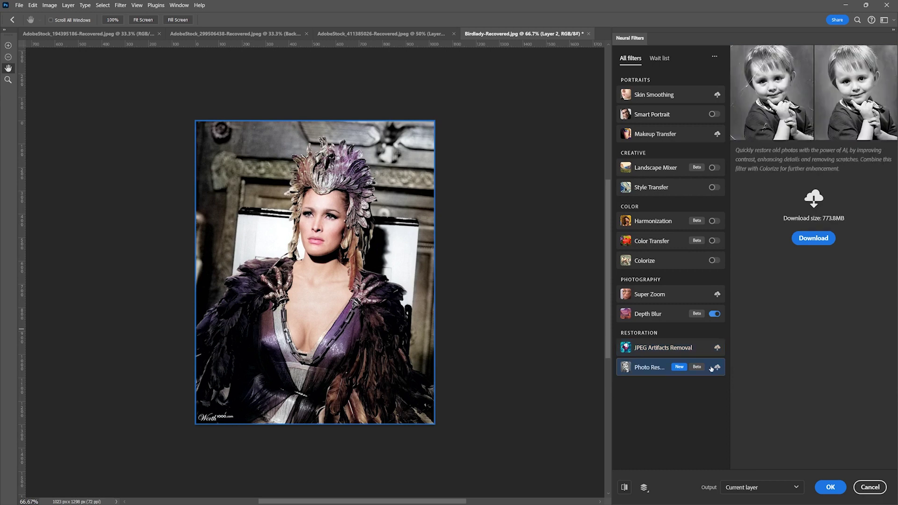
pyautogui.click(813, 238)
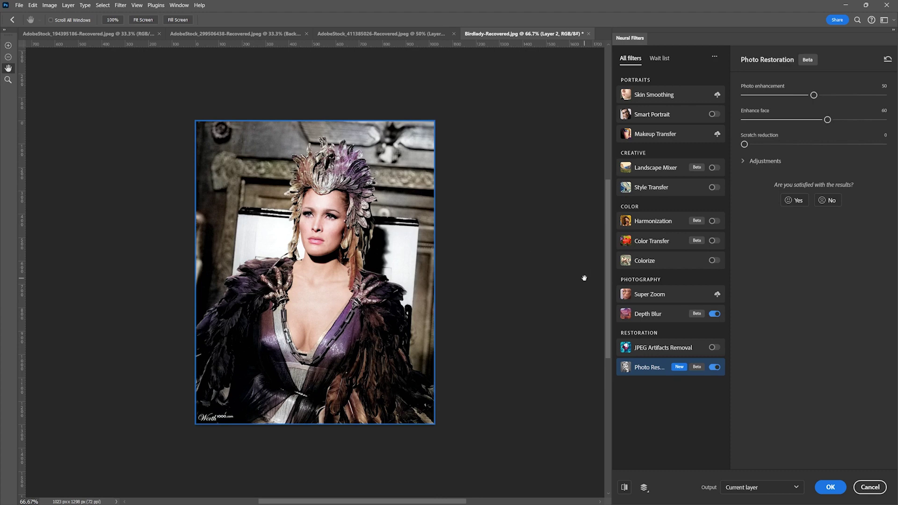
pyautogui.click(870, 487)
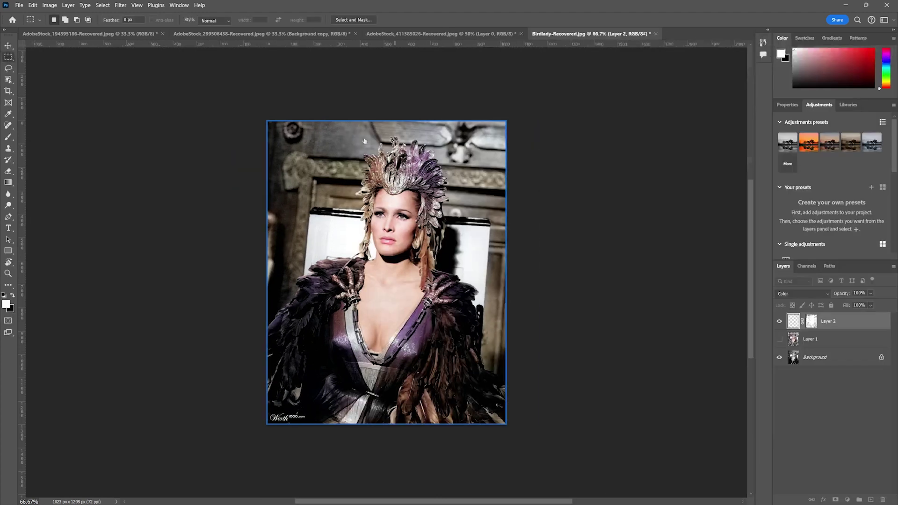
# - Switch to the photo of the man in the turtleneck, open Neural Filters and enable Smart Portrait
pyautogui.click(90, 34)
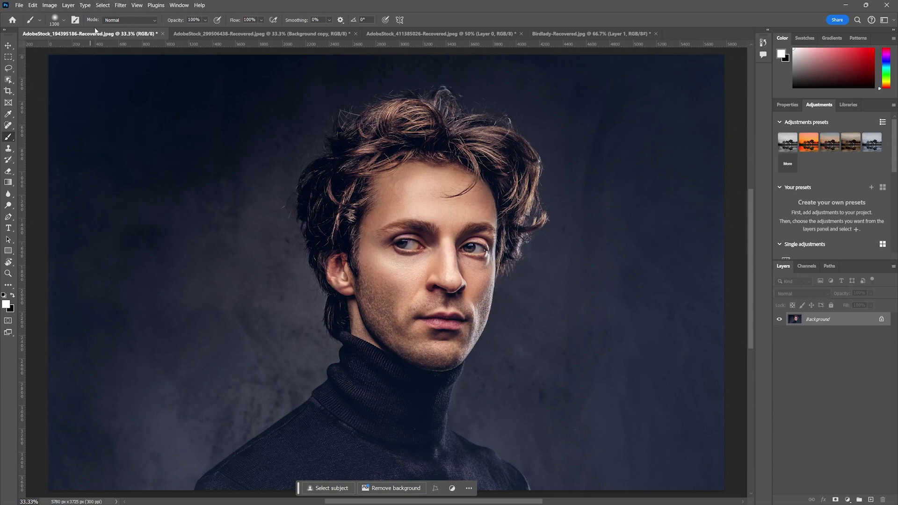
pyautogui.click(118, 5)
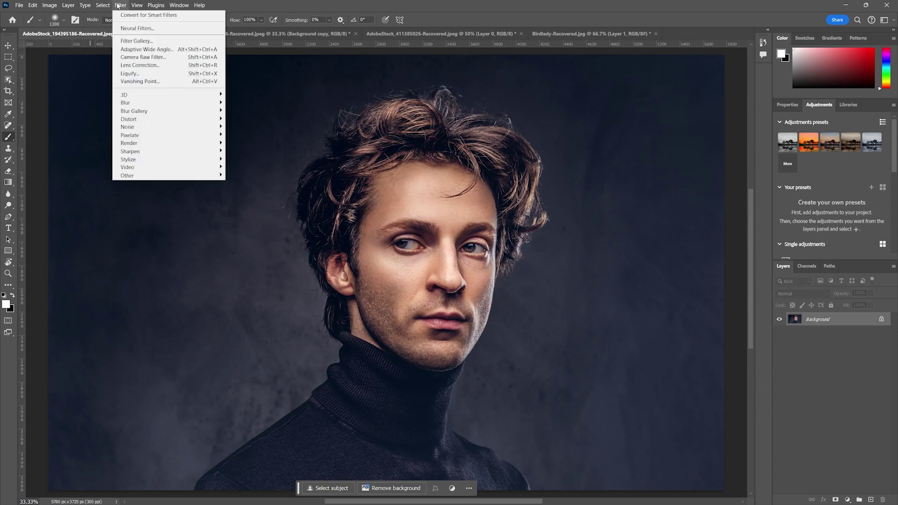
pyautogui.click(153, 29)
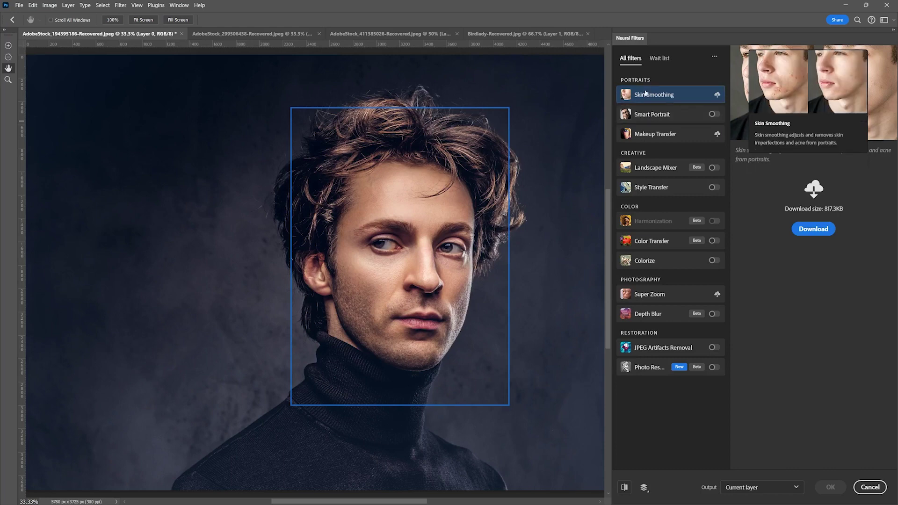
pyautogui.click(712, 115)
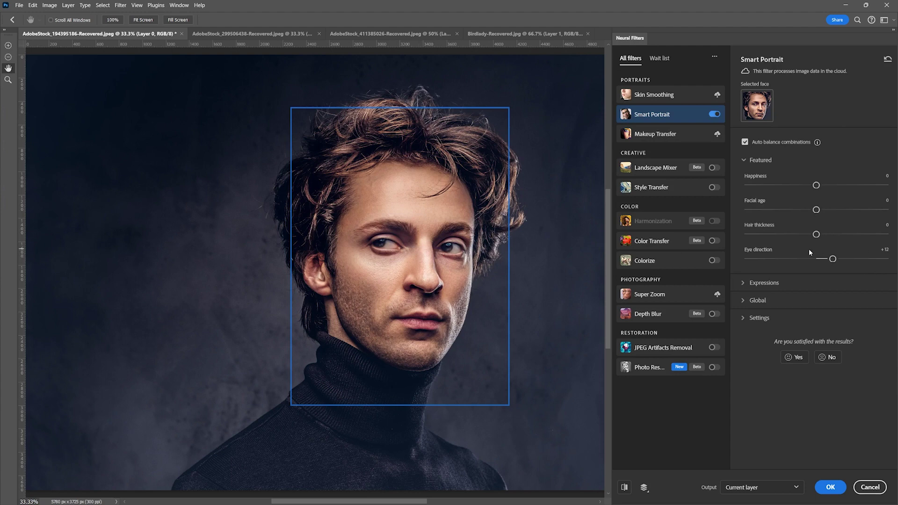
# - Set Smart Portrait's eye direction to 0 and happiness to +14, and output the result to a new layer
pyautogui.moveTo(832, 259); pyautogui.dragTo(816, 260)
pyautogui.moveTo(815, 185); pyautogui.dragTo(836, 186)
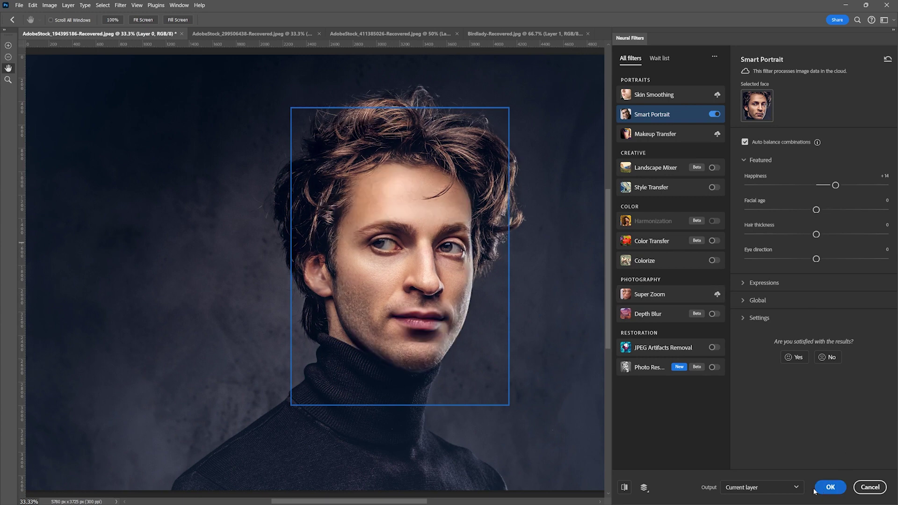
pyautogui.click(761, 487)
pyautogui.click(748, 451)
pyautogui.click(831, 488)
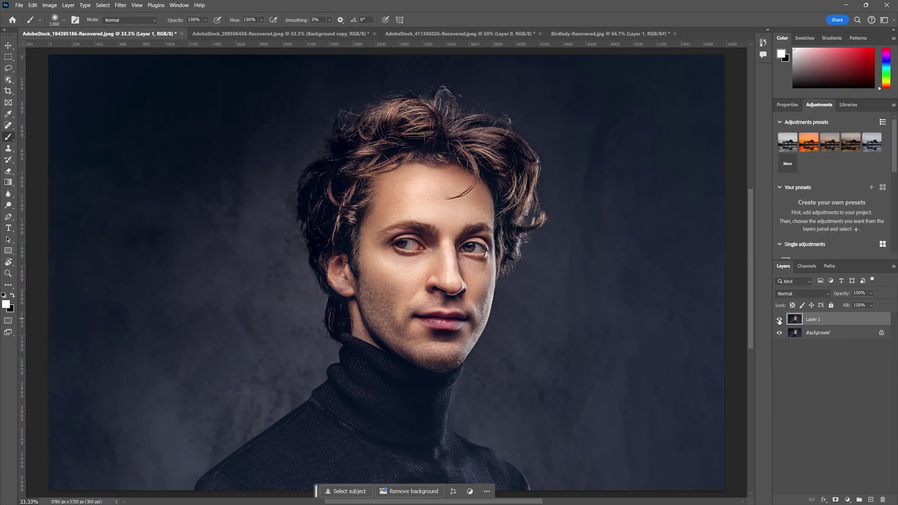
# - Compare the Smart Portrait result with the original photo and leave Layer 1 hidden
pyautogui.click(779, 320)
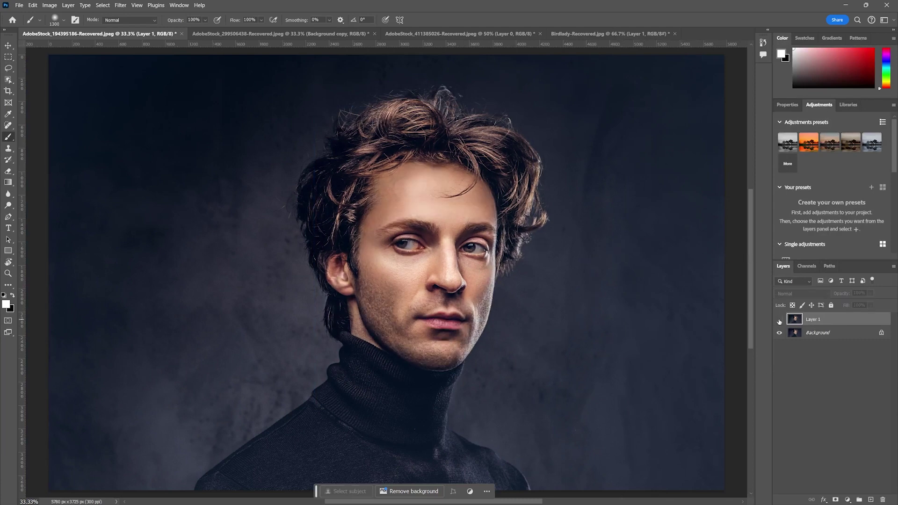
pyautogui.click(778, 320)
pyautogui.click(779, 320)
pyautogui.click(778, 321)
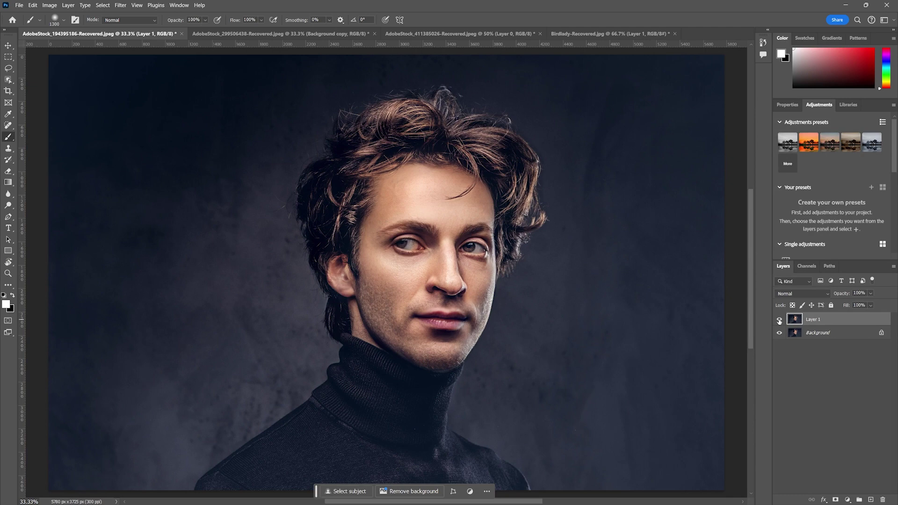
pyautogui.click(779, 320)
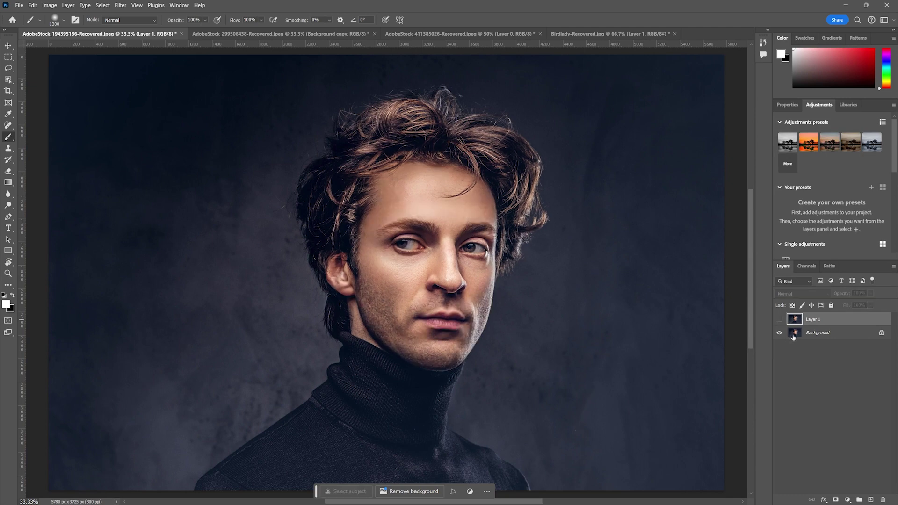
# - Select the Background layer and open it in the Liquify filter
pyautogui.click(792, 335)
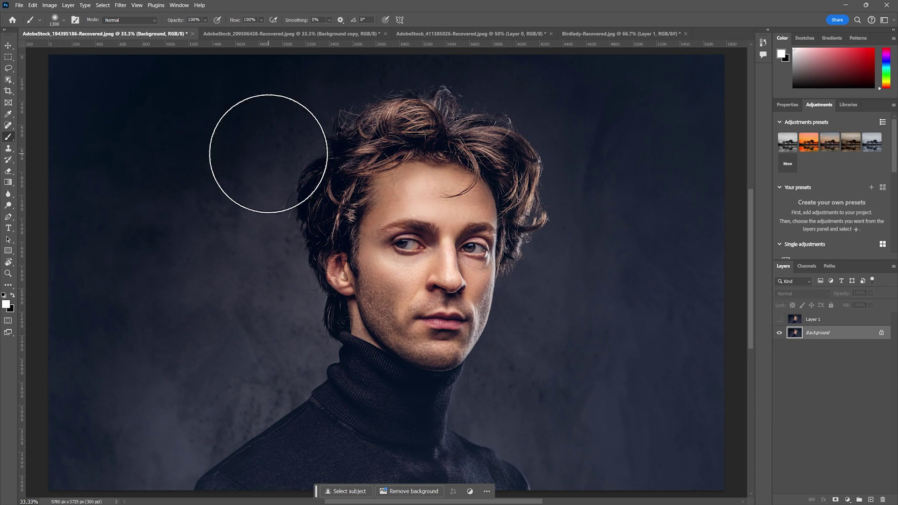
pyautogui.click(112, 5)
pyautogui.moveTo(120, 5)
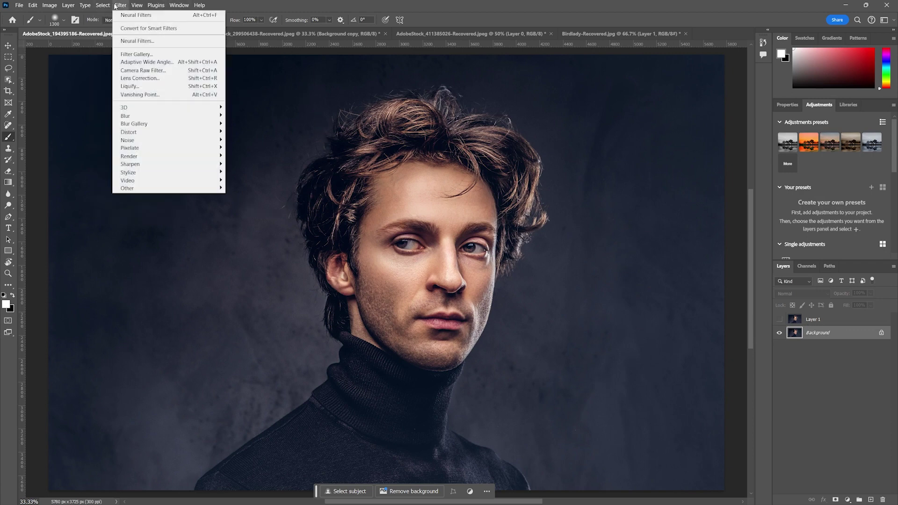
pyautogui.click(144, 87)
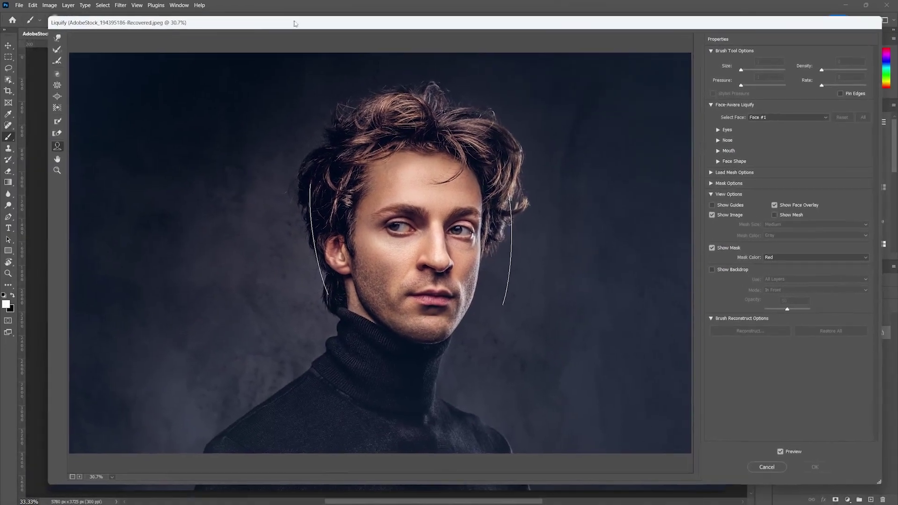
pyautogui.moveTo(295, 23); pyautogui.dragTo(289, 23)
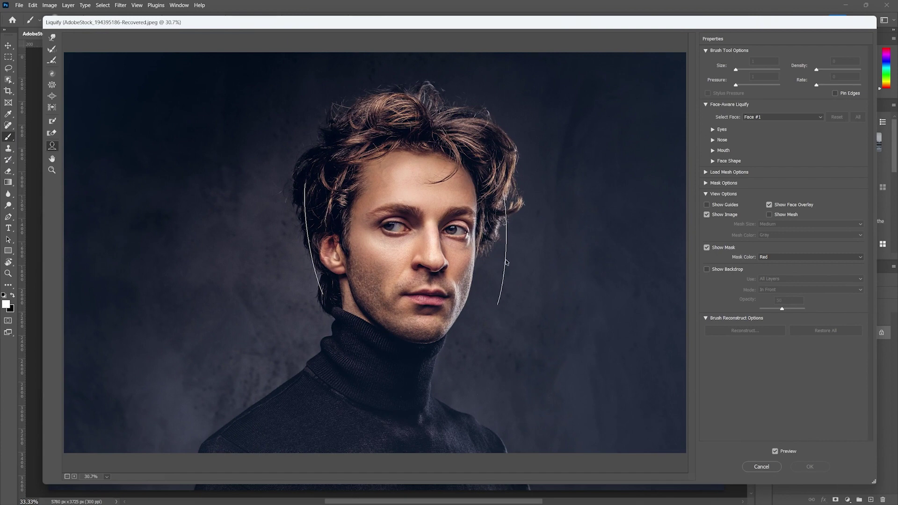
# - Set the Face-Aware Liquify mouth values to Smile 64, Upper Lip 15 and Lower Lip 8
pyautogui.click(712, 129)
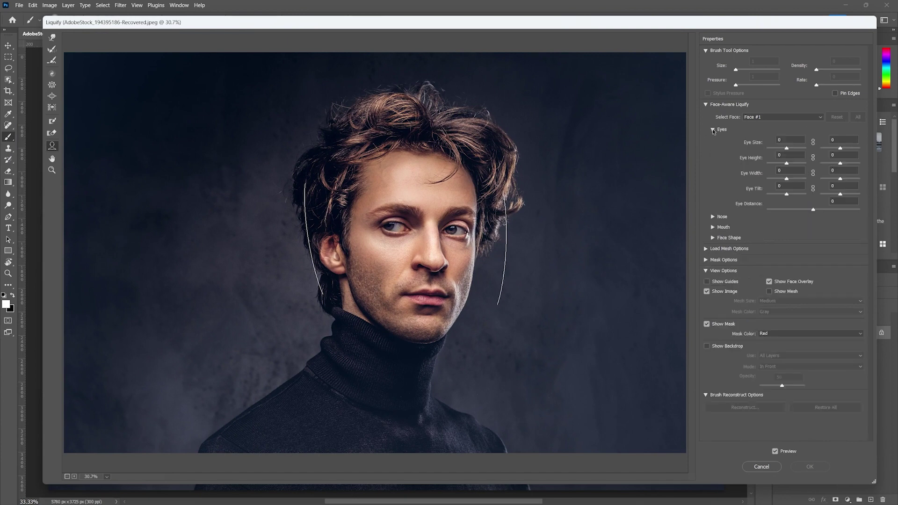
pyautogui.click(712, 227)
pyautogui.moveTo(812, 245); pyautogui.dragTo(817, 276)
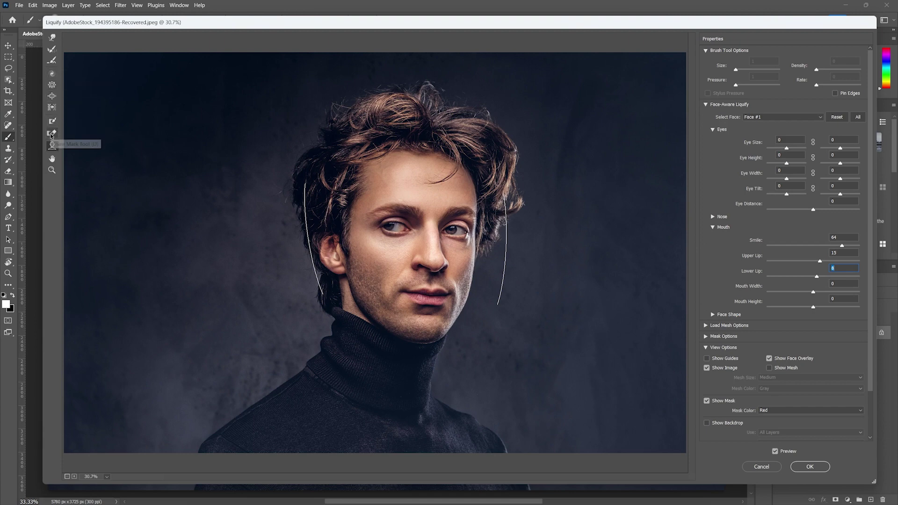
# - Push the area around the nose with the Forward Warp tool at brush size 600, and reduce the brush size to 200
pyautogui.click(52, 84)
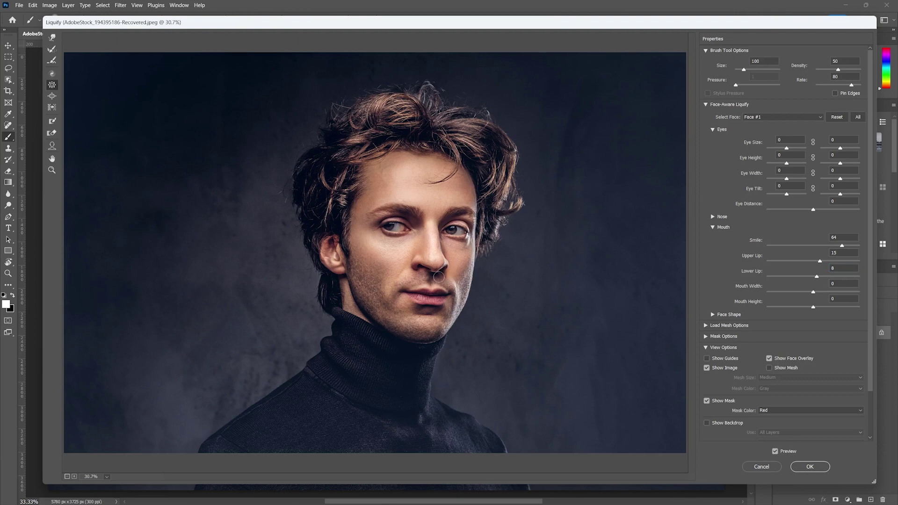
pyautogui.click(52, 96)
pyautogui.click(52, 39)
pyautogui.moveTo(440, 275); pyautogui.dragTo(437, 261)
pyautogui.press(']')
pyautogui.press(']')
pyautogui.press(']')
pyautogui.press(']')
pyautogui.press(']')
pyautogui.press(']')
pyautogui.press(']')
pyautogui.press(']')
pyautogui.press(']')
pyautogui.moveTo(441, 272); pyautogui.dragTo(432, 261)
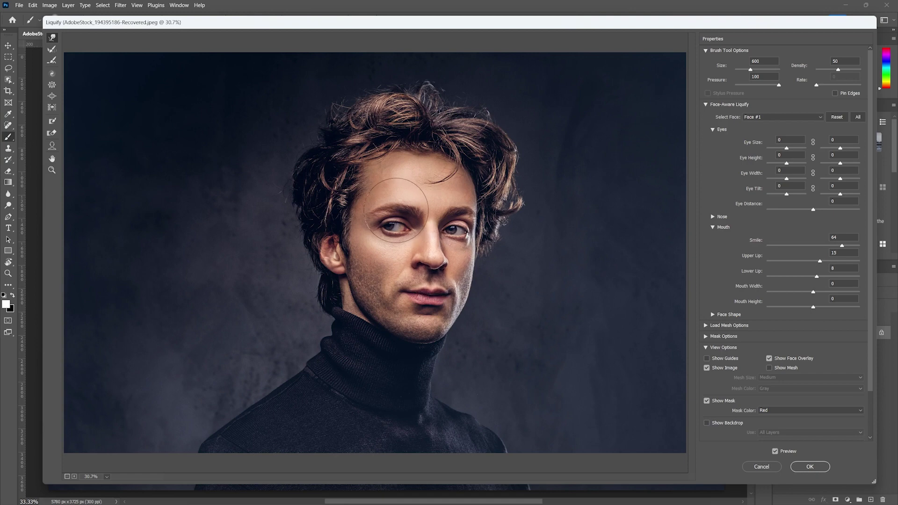
pyautogui.press('[')
pyautogui.press('[')
pyautogui.press('[')
pyautogui.press('[')
pyautogui.press('[')
pyautogui.press('[')
# - Adjust the face shape to Forehead -23, Chin Height -63 and Face Width 5
pyautogui.click(713, 314)
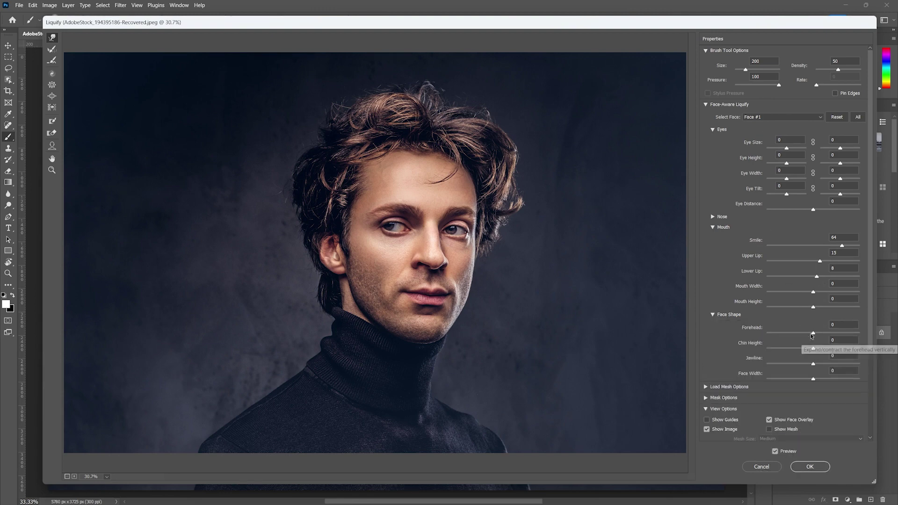
pyautogui.moveTo(812, 333); pyautogui.dragTo(802, 333)
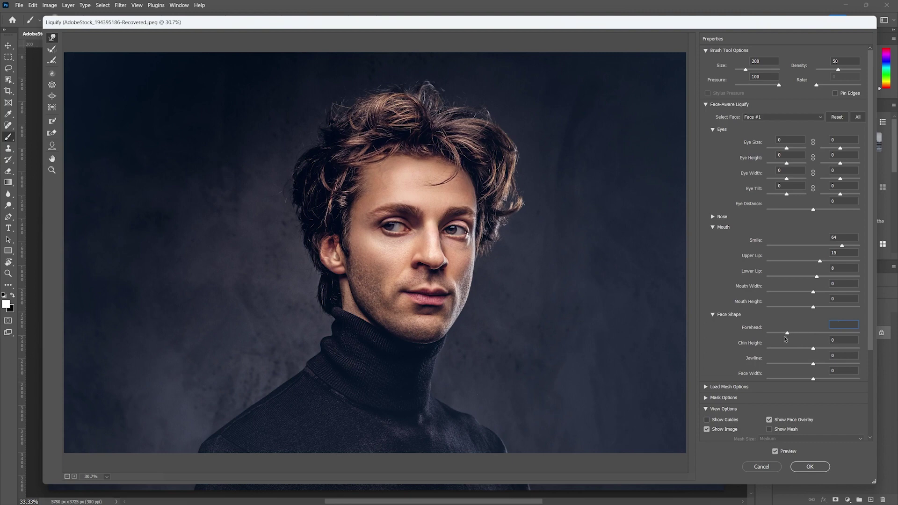
pyautogui.moveTo(813, 349); pyautogui.dragTo(783, 350)
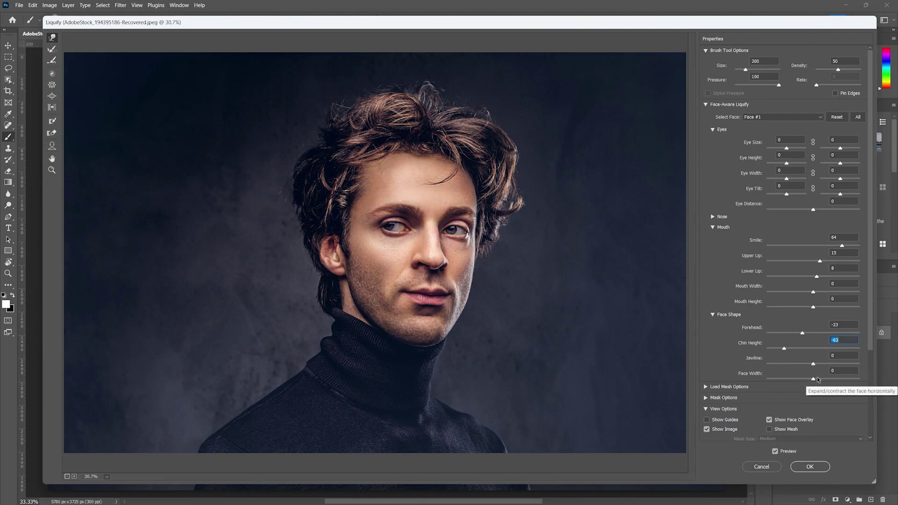
pyautogui.moveTo(813, 379); pyautogui.dragTo(788, 379)
pyautogui.moveTo(799, 379); pyautogui.dragTo(815, 375)
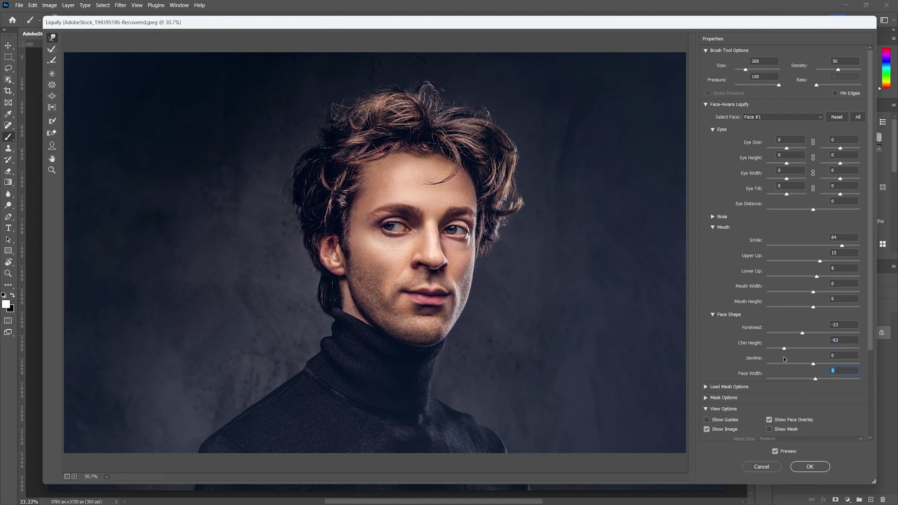
# - Review the remaining Liquify properties, expand the Mask Options and apply the Liquify changes
pyautogui.scroll(-5, 776, 400)
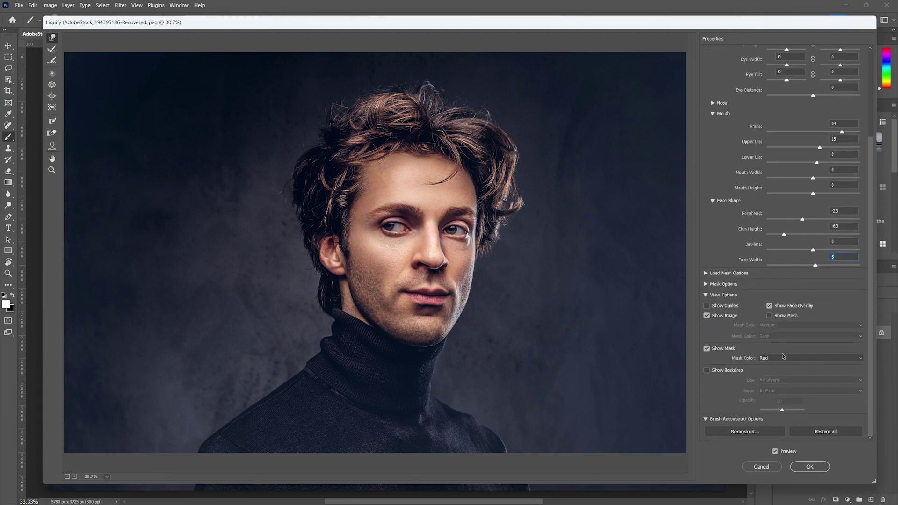
pyautogui.scroll(5, 715, 344)
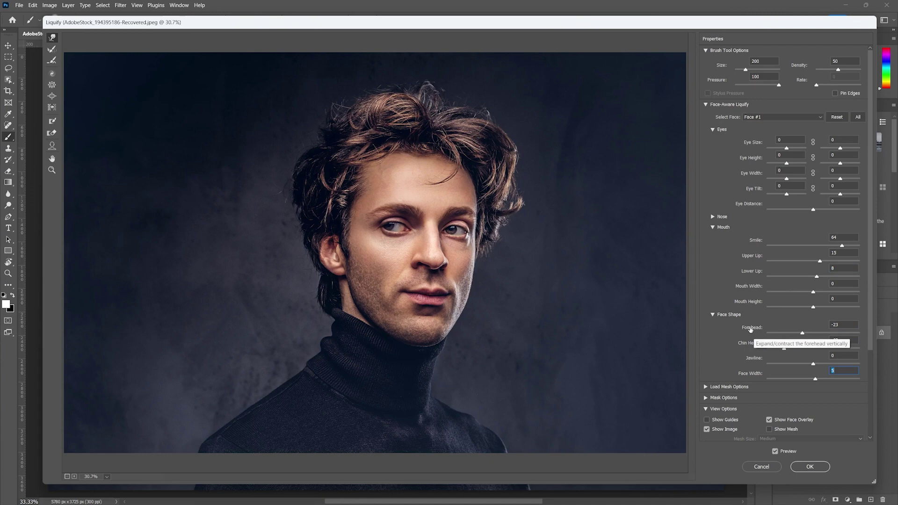
pyautogui.scroll(-5, 749, 333)
pyautogui.click(706, 284)
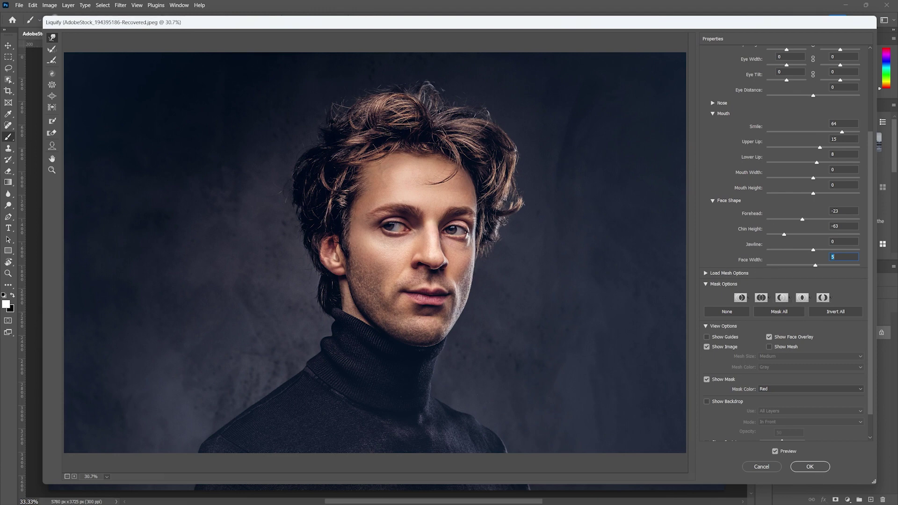
pyautogui.click(802, 467)
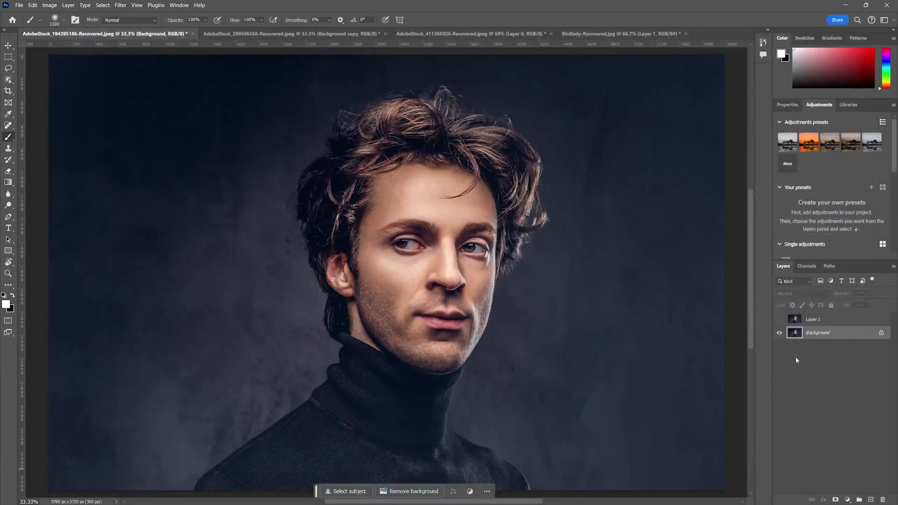
# - Toggle Layer 1's visibility to compare the Smart Portrait version with the liquified Background layer
pyautogui.click(780, 319)
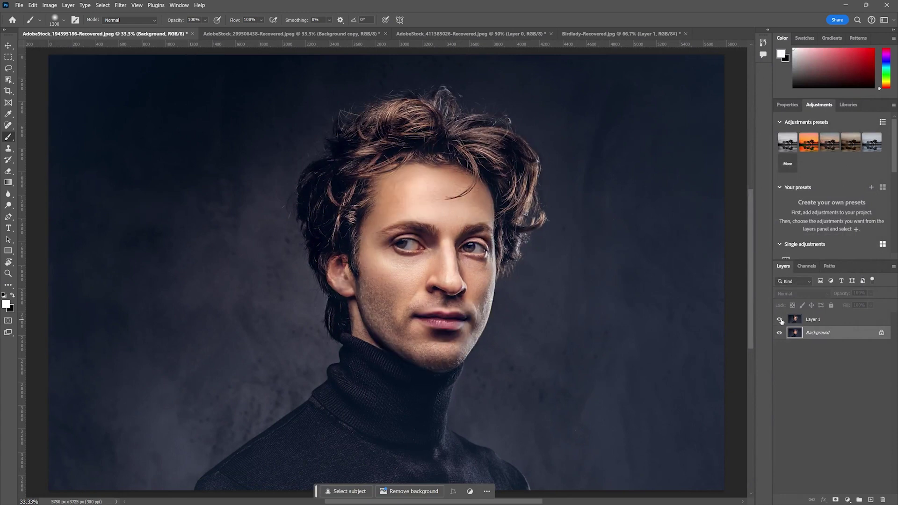
pyautogui.click(779, 320)
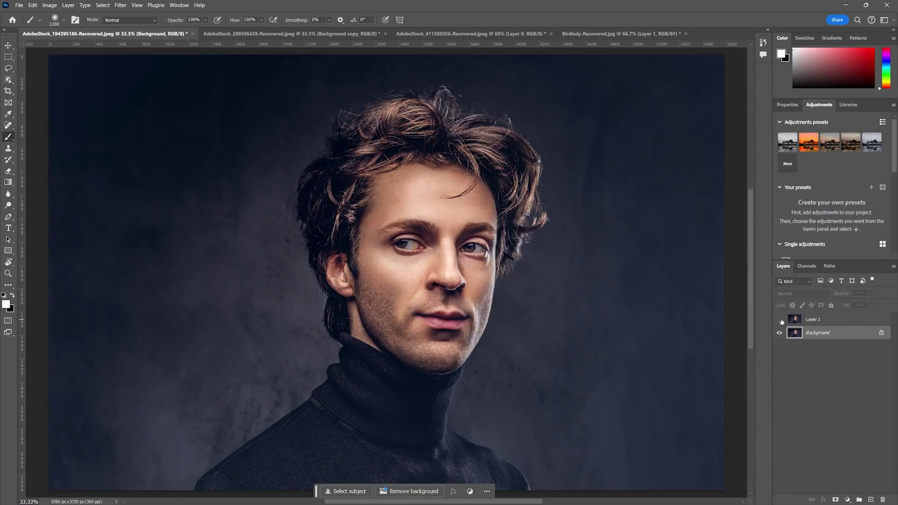
pyautogui.click(779, 320)
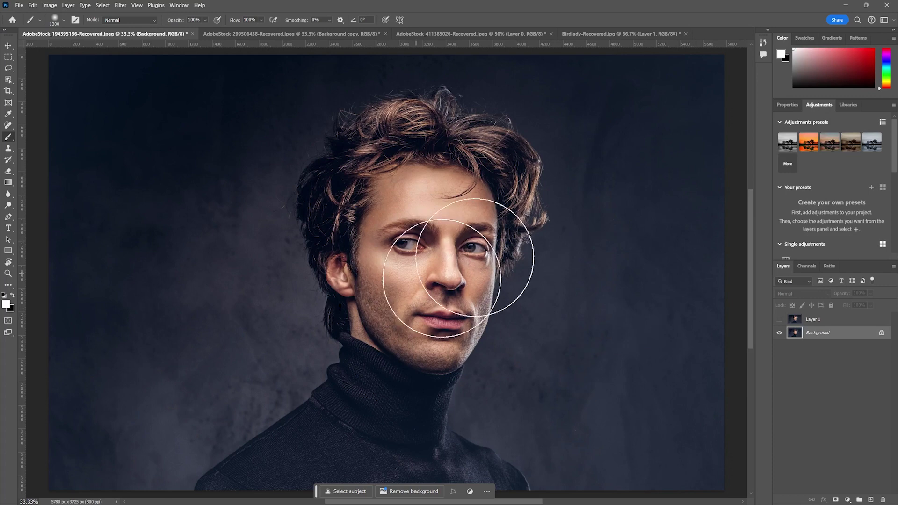